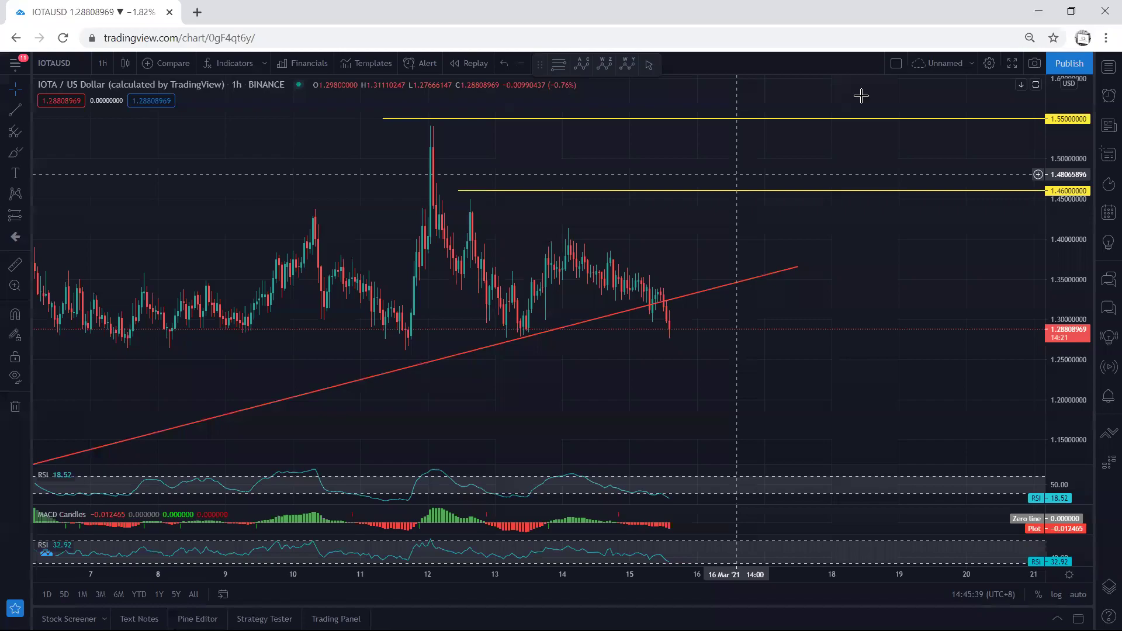
Trace the price swings from 12 March onward with freehand strokes, circle the decline into 15 March, and erase the marks
drag(1070, 376, 1071, 367)
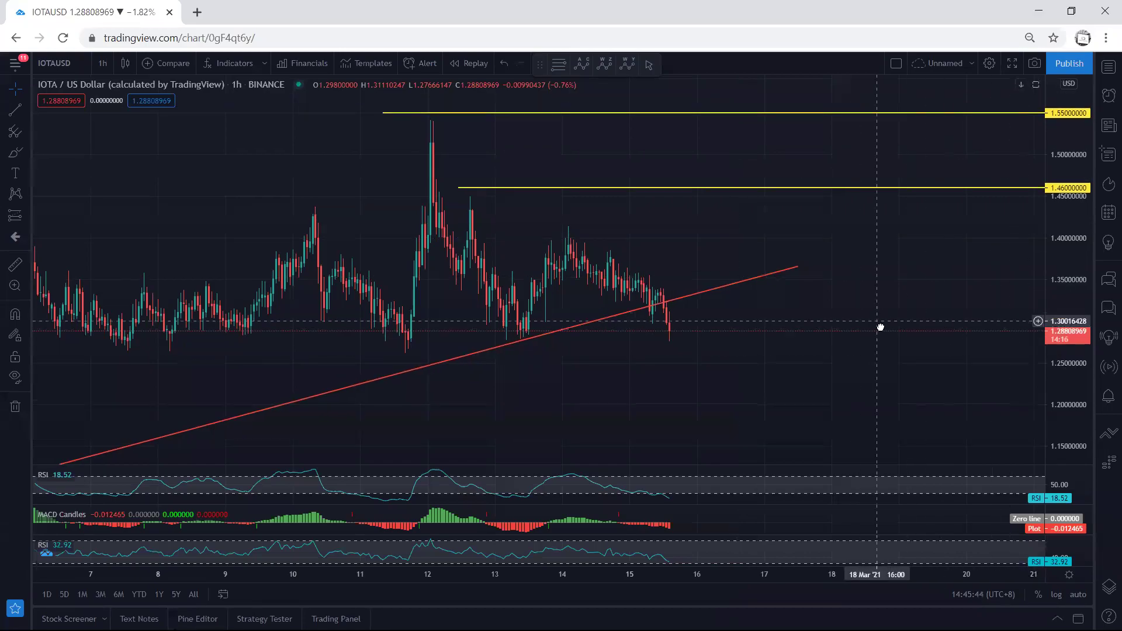
drag(880, 327, 884, 335)
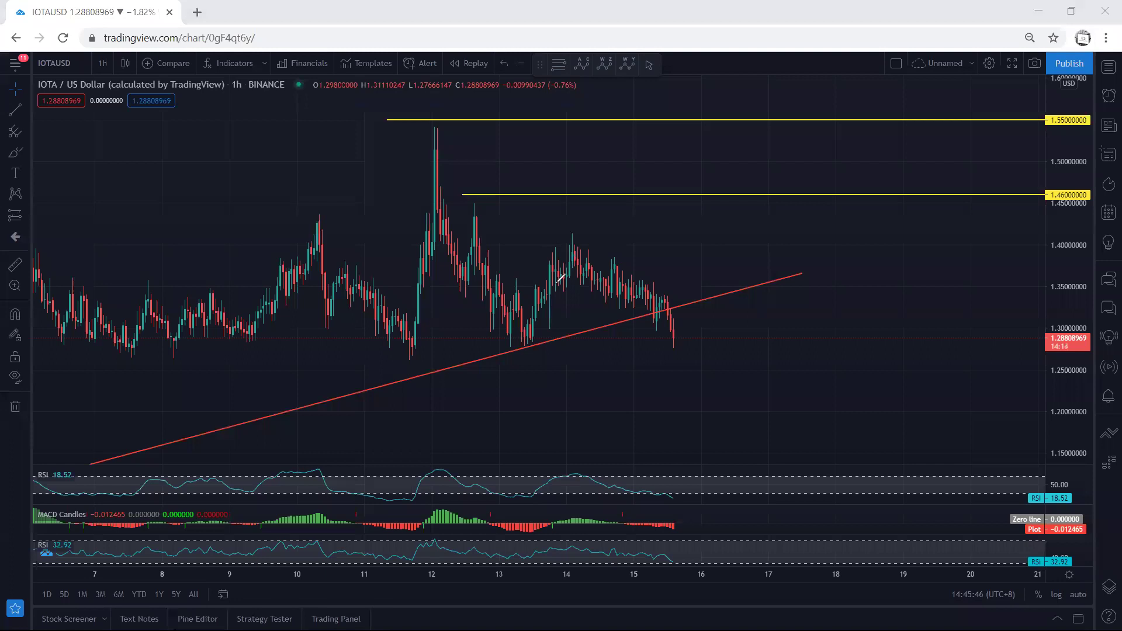
drag(559, 275, 524, 328)
mouse_move(470, 270)
mouse_down()
mouse_move(483, 221)
mouse_move(561, 242)
mouse_up()
click(468, 207)
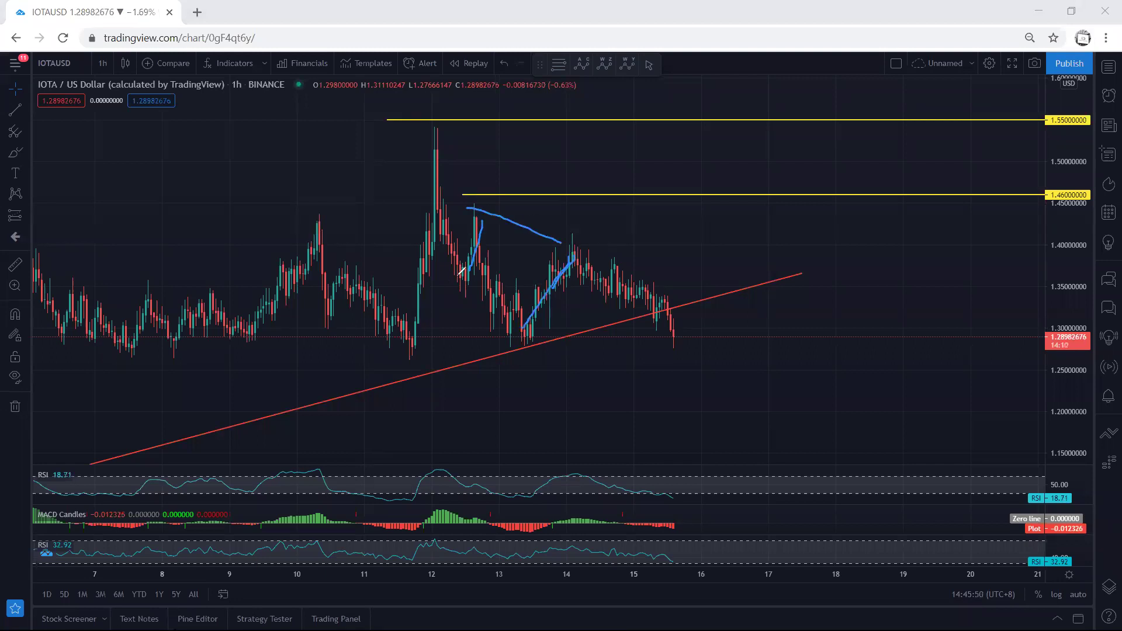
drag(510, 333, 462, 276)
drag(433, 149, 448, 243)
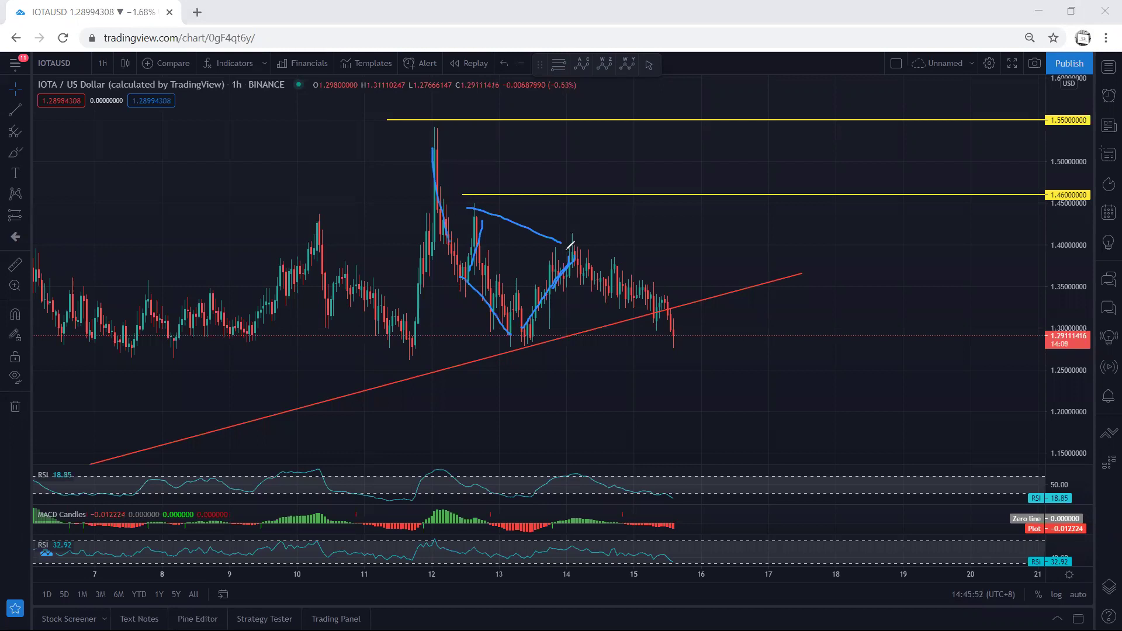
mouse_move(568, 252)
mouse_down()
mouse_move(674, 351)
mouse_move(582, 313)
mouse_move(650, 364)
mouse_up()
mouse_move(700, 332)
mouse_down()
mouse_move(610, 252)
mouse_move(596, 270)
mouse_up()
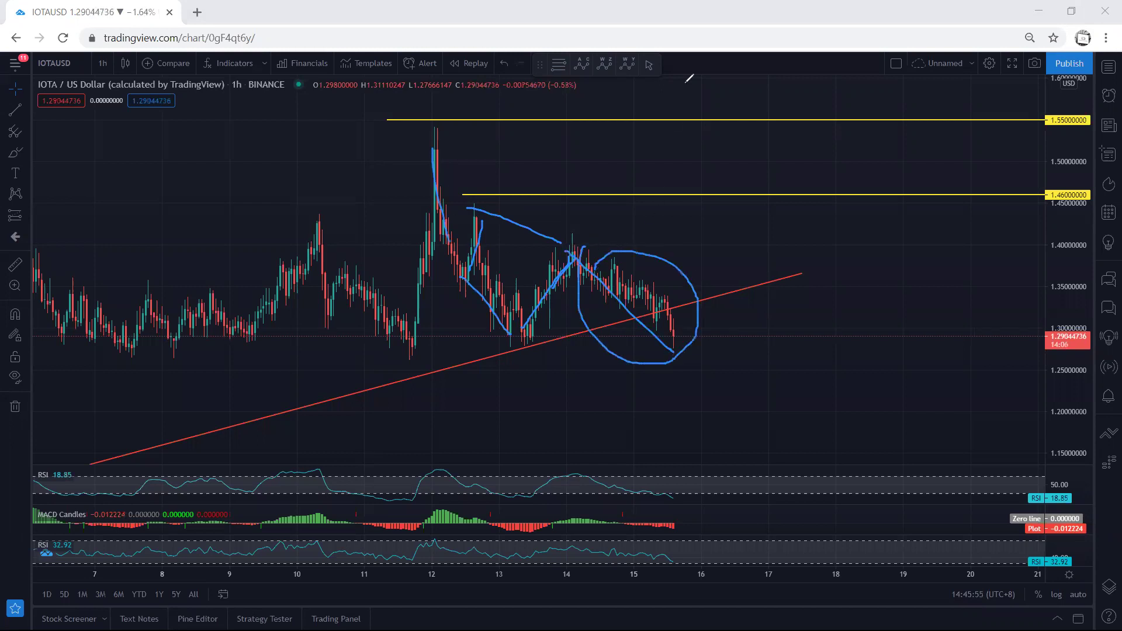
key(e)
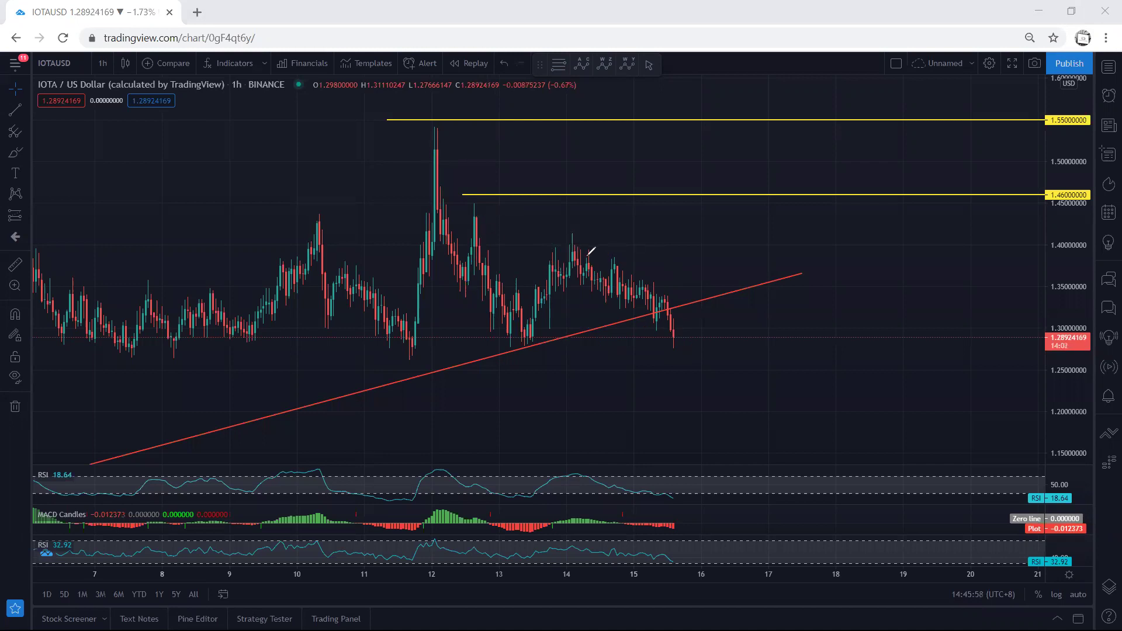
Sketch the latest decline and a steep rise from the 14 March candles past 1.46 freehand, and erase both strokes
drag(596, 267, 660, 309)
mouse_move(547, 272)
mouse_down()
mouse_move(583, 248)
mouse_move(594, 185)
mouse_up()
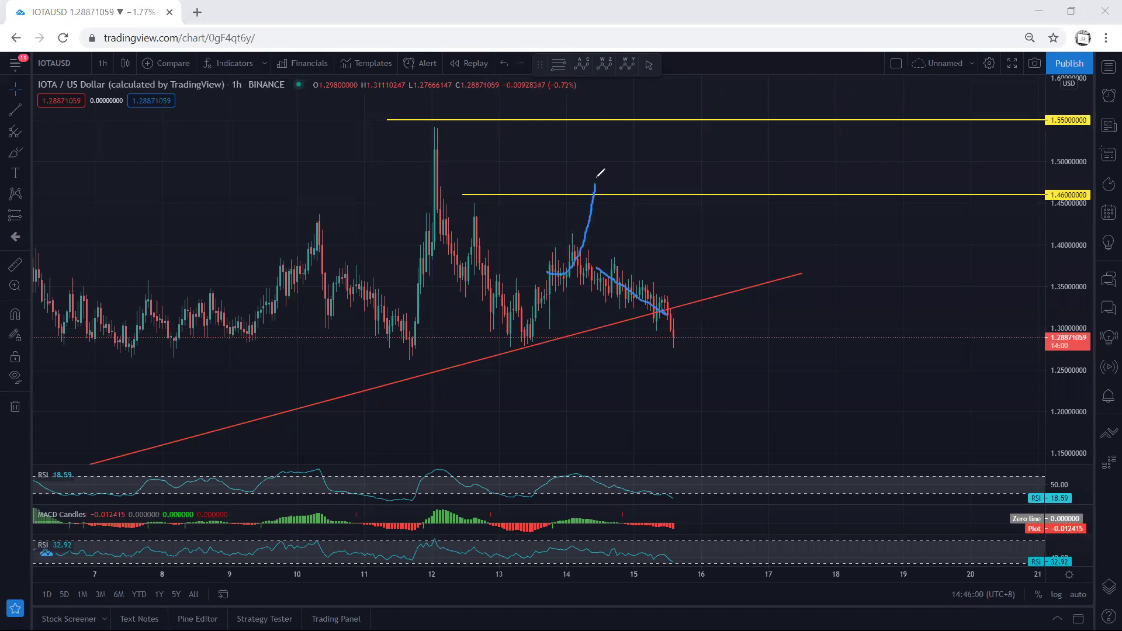
key(e)
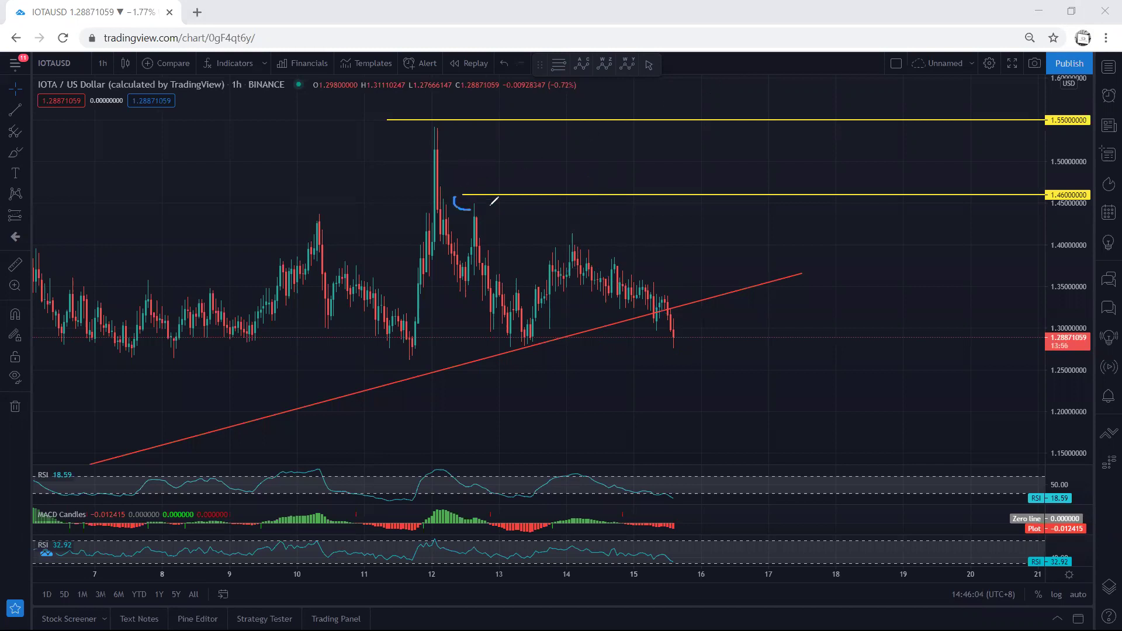
Circle the two price peaks at the 1.46 and 1.55 horizontal rays freehand, and clear the circles
mouse_move(493, 200)
mouse_down()
mouse_move(468, 183)
mouse_move(455, 199)
mouse_up()
mouse_move(418, 118)
mouse_down()
mouse_move(419, 138)
mouse_move(477, 126)
mouse_up()
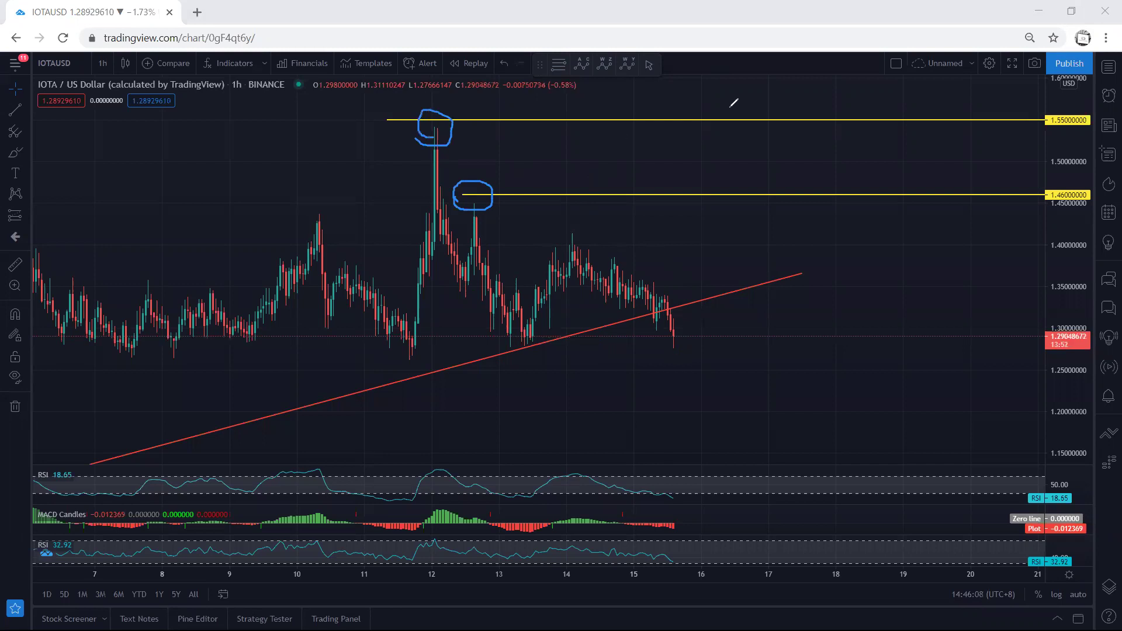
key(Escape)
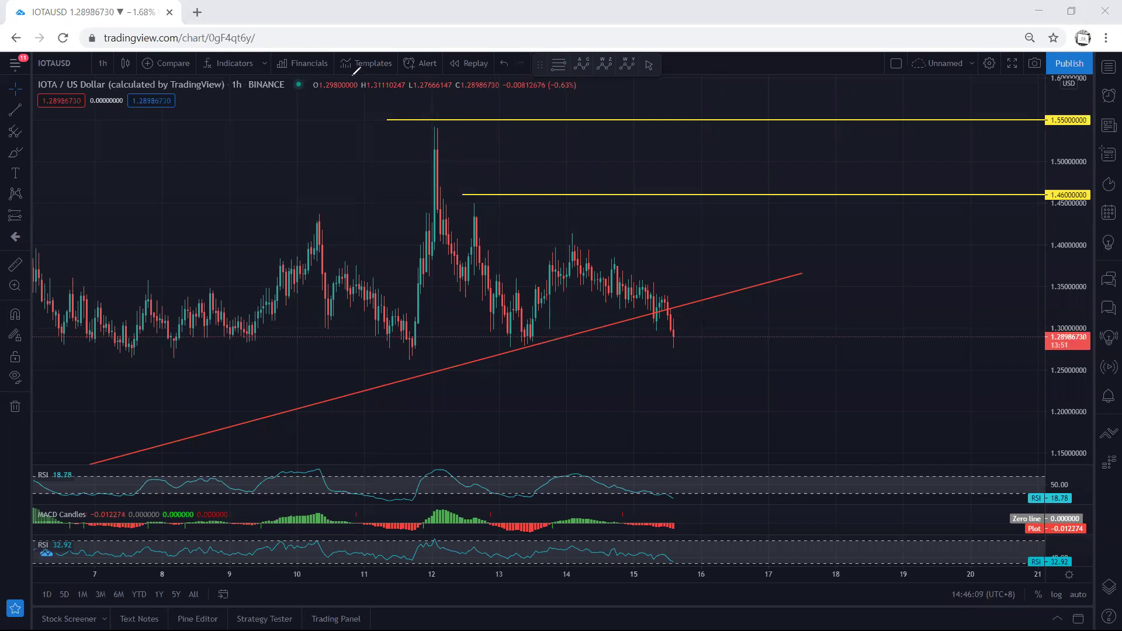
Switch the chart to the 4-hour interval and rescale the price axis to fit the full rising red trend line
click(103, 63)
click(116, 314)
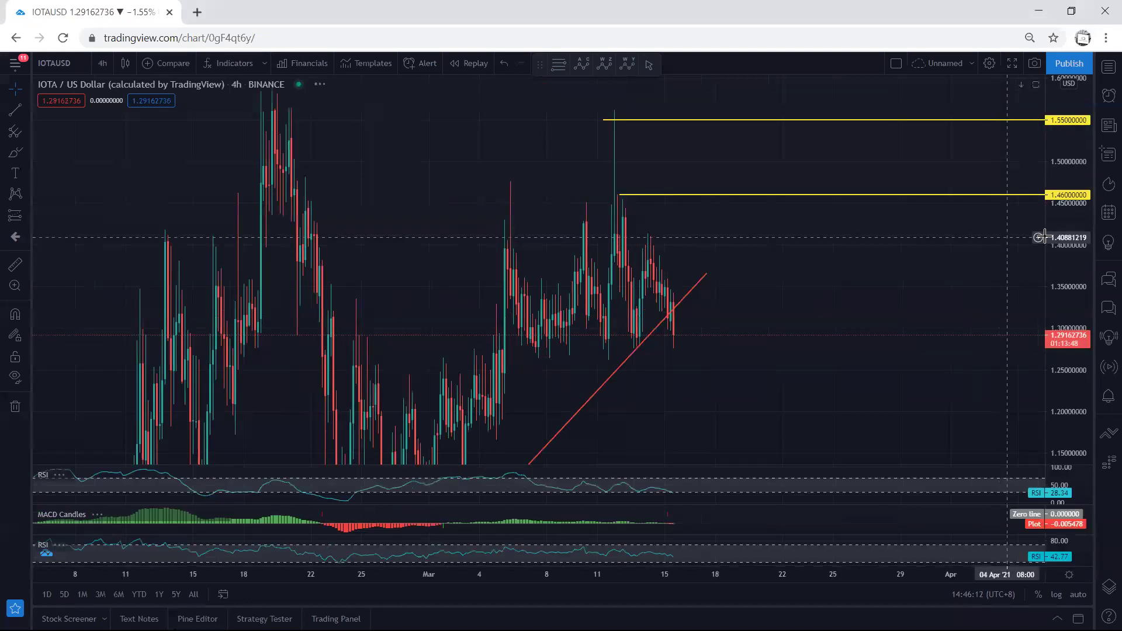
drag(1066, 249, 1066, 261)
drag(937, 291, 936, 331)
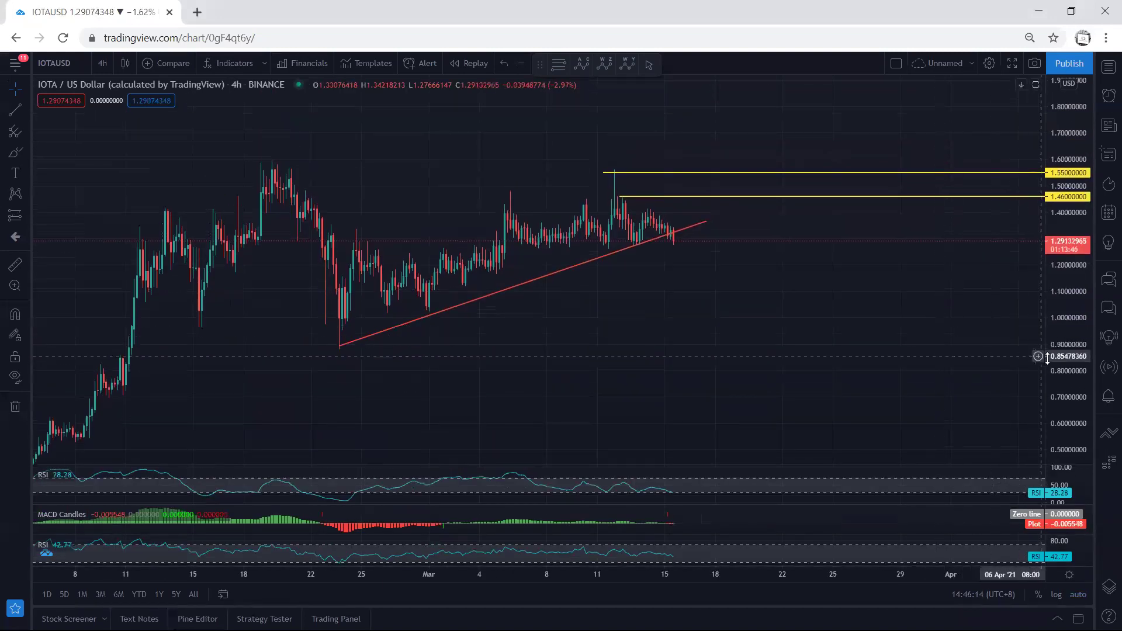
drag(1056, 356, 1056, 300)
Trace the late February and early March pullbacks and the rises between them freehand on the 4-hour chart, and erase the strokes
mouse_move(460, 171)
mouse_down()
mouse_move(464, 184)
mouse_move(598, 241)
mouse_up()
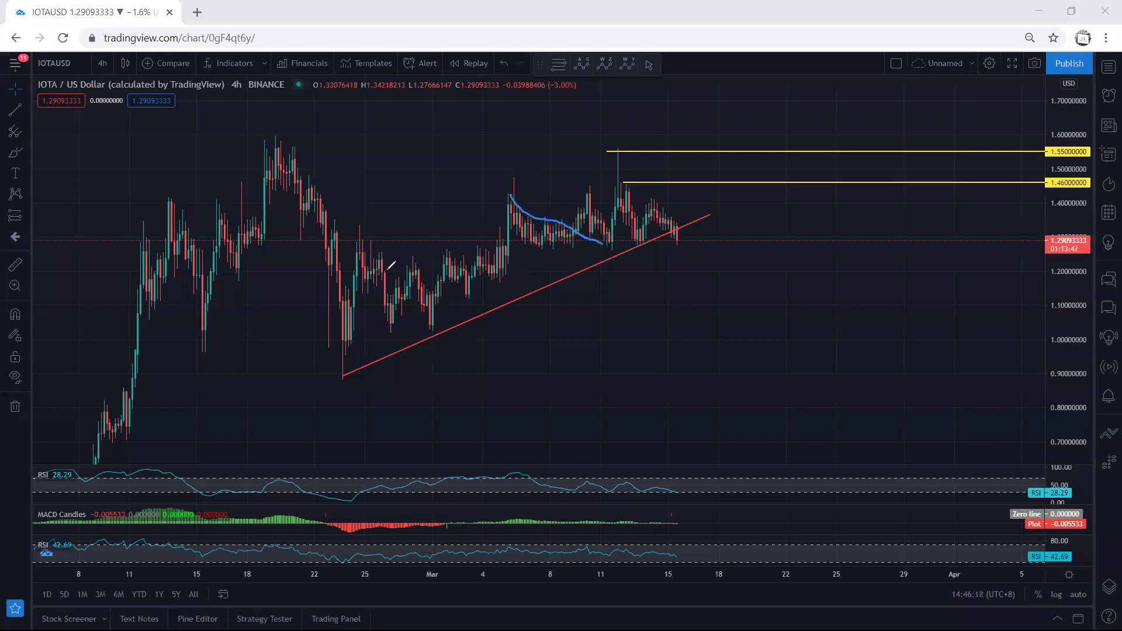
drag(361, 250, 424, 316)
drag(369, 246, 520, 187)
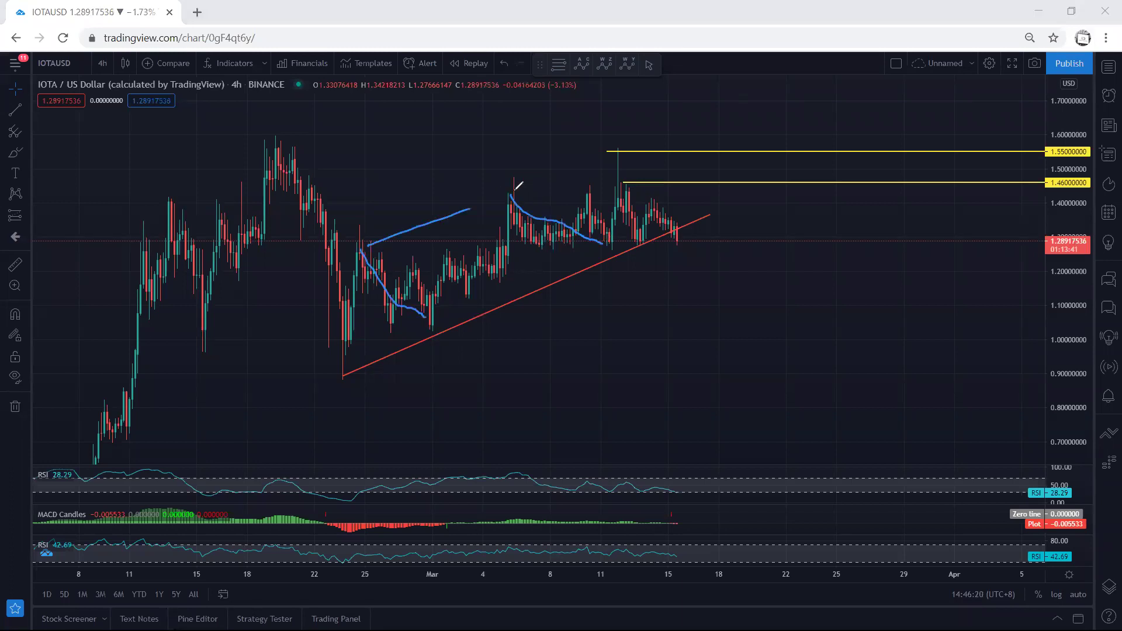
drag(447, 307, 473, 310)
mouse_move(542, 275)
mouse_down()
mouse_move(622, 202)
mouse_move(628, 153)
mouse_move(609, 159)
mouse_move(605, 231)
mouse_up()
key(e)
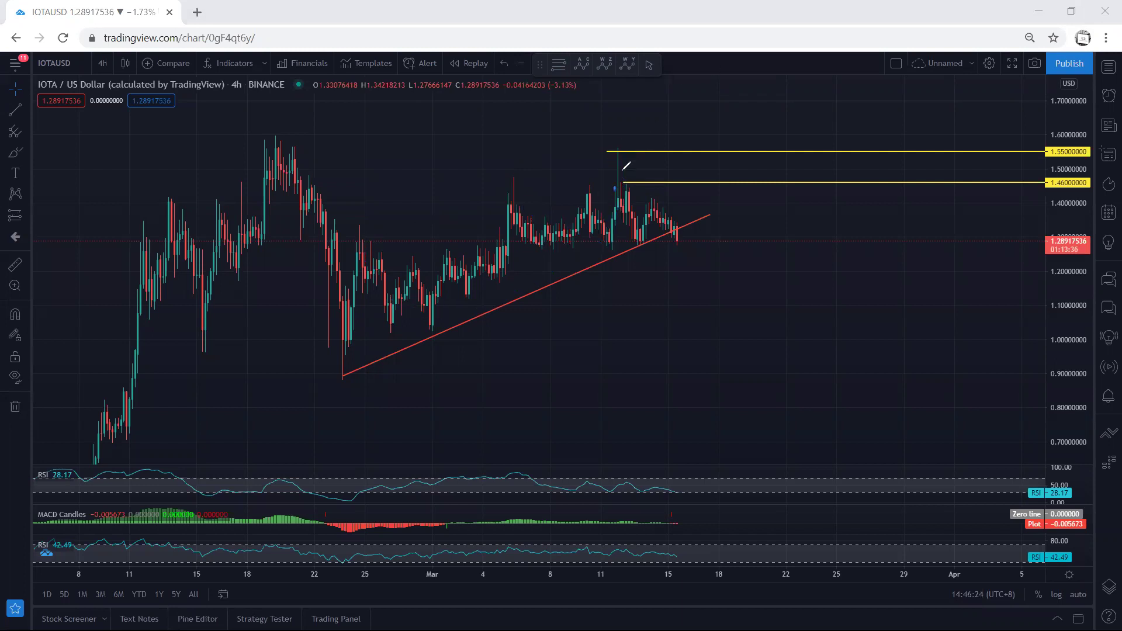
Mark the spike to the 1.55 ray, the early March high and the latest decline freehand, undoing the marks
drag(614, 189, 613, 180)
drag(510, 174, 547, 174)
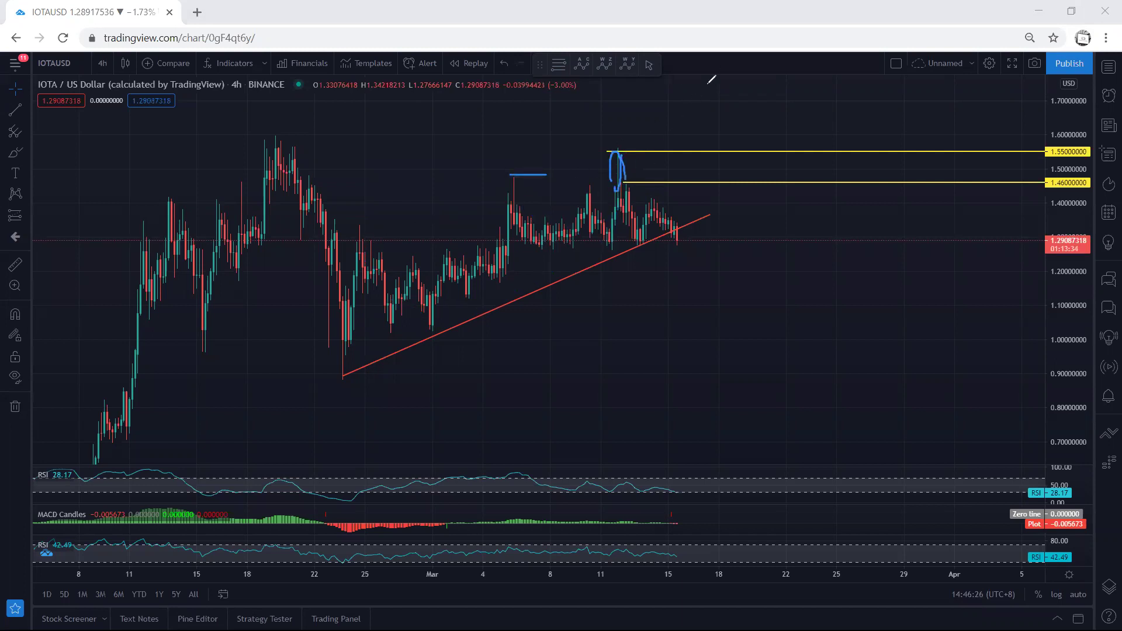
key(ctrl+z)
key(ctrl+z)
mouse_move(614, 151)
mouse_down()
mouse_move(672, 196)
mouse_move(646, 253)
mouse_move(623, 182)
mouse_up()
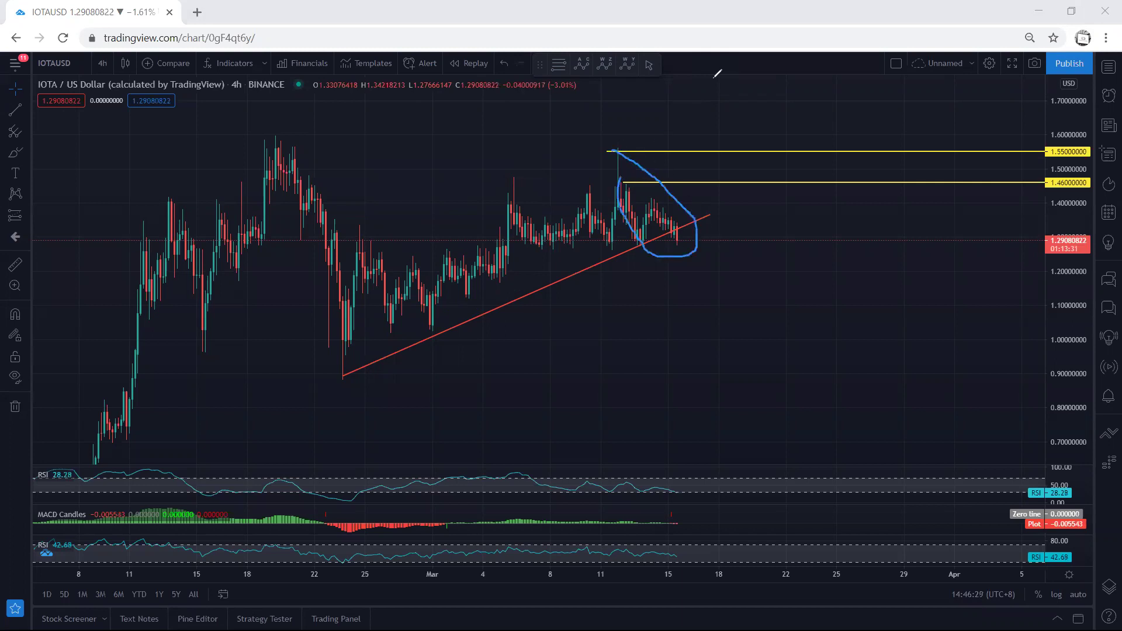
key(ctrl+z)
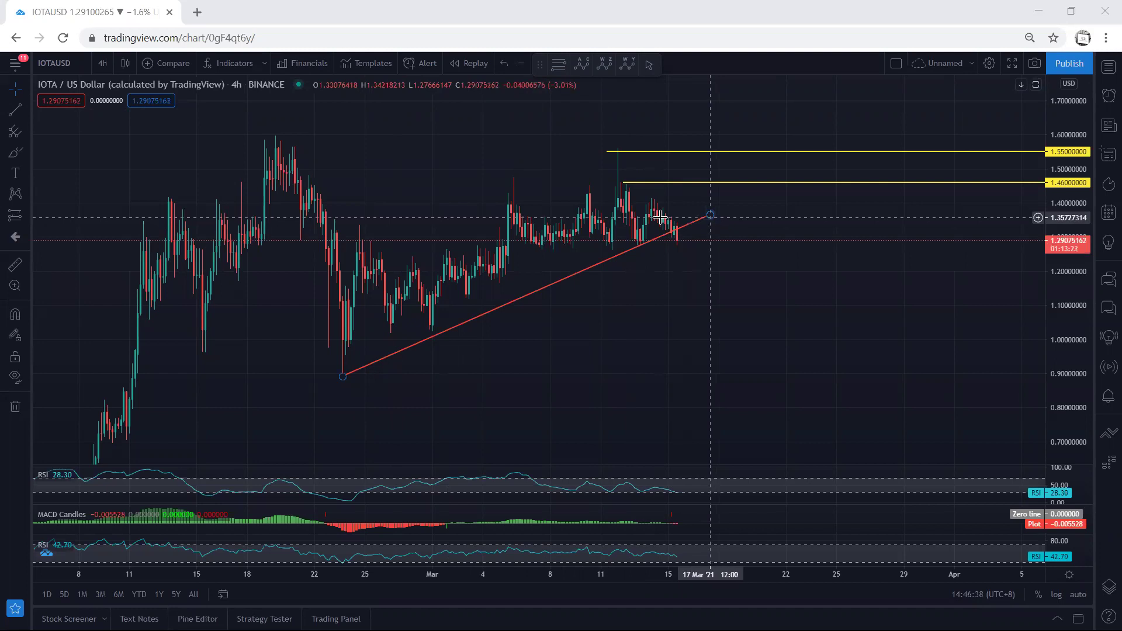
On the 1-hour chart, draw a descending trend line from about 1.415 on 14 March to about 1.305 on 16 March
click(103, 63)
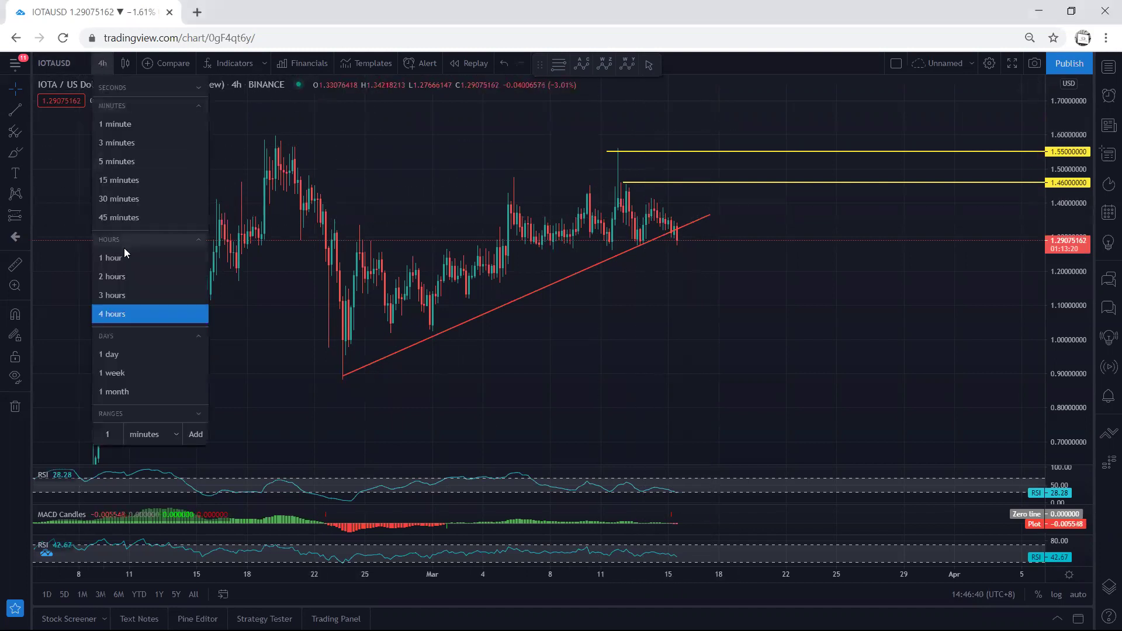
click(126, 254)
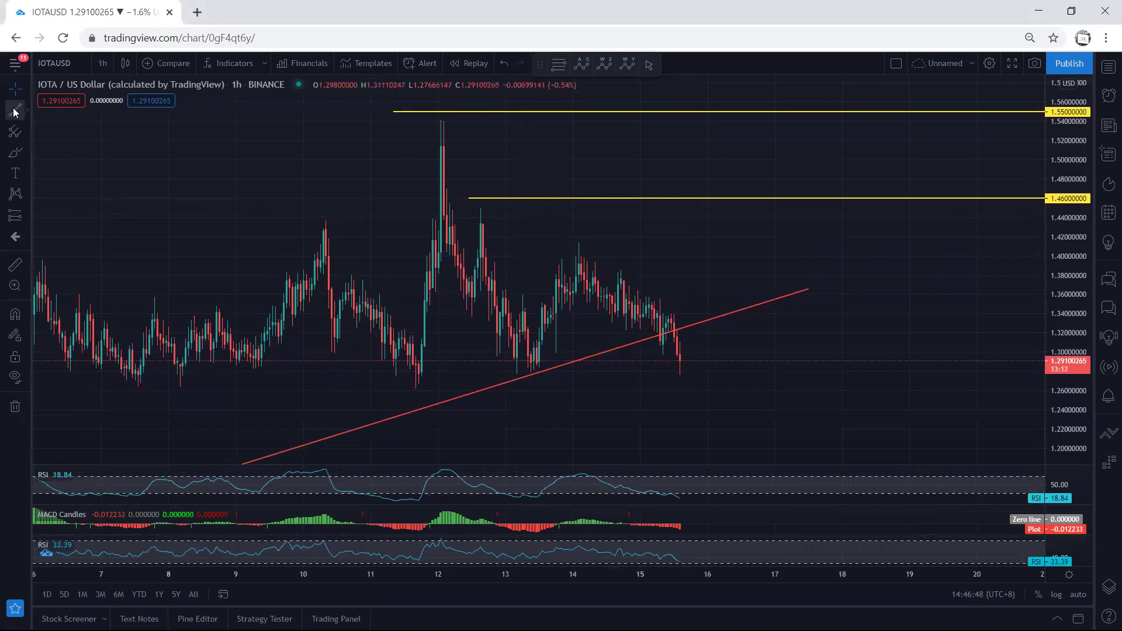
click(573, 241)
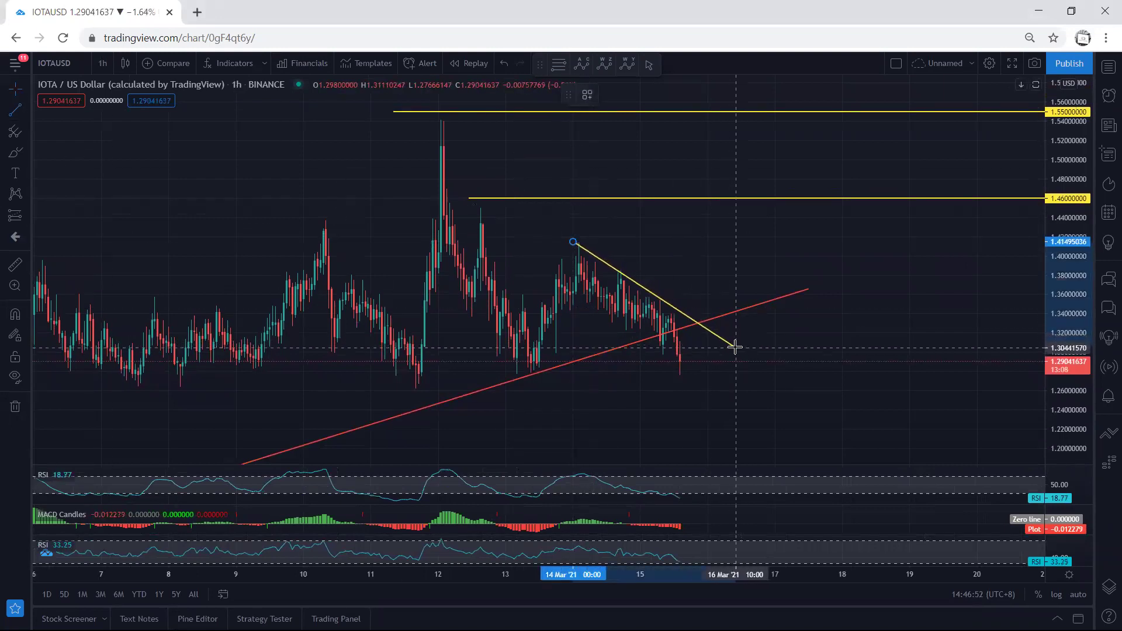
click(730, 346)
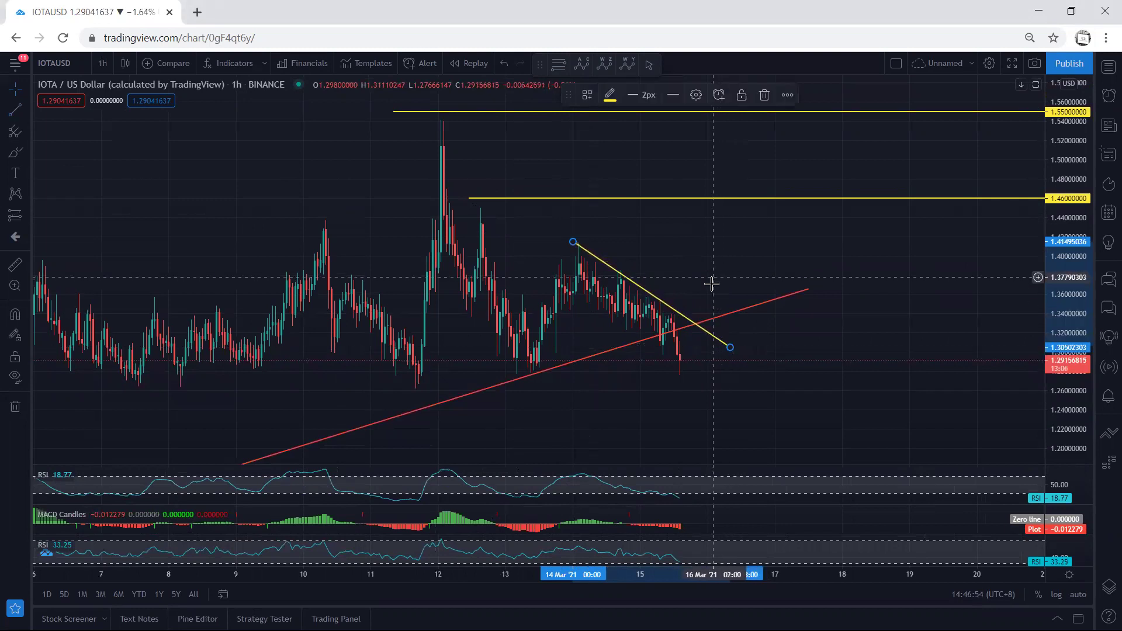
Delete the two yellow horizontal rays at 1.46 and 1.55
click(662, 228)
key(Delete)
click(582, 140)
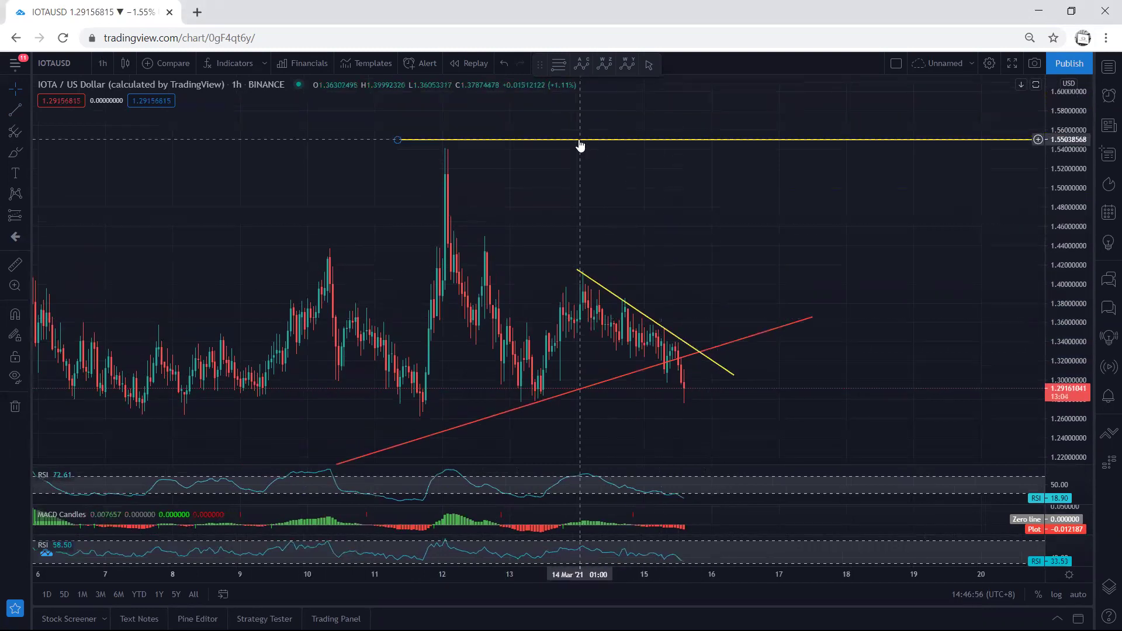
key(Delete)
drag(601, 201, 575, 166)
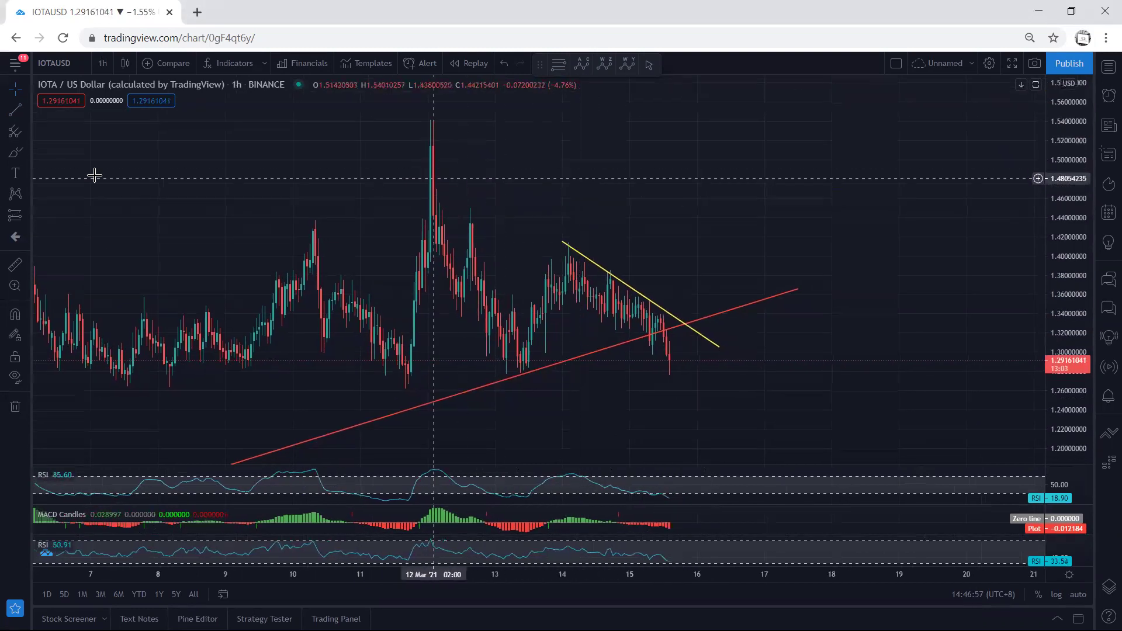
Place a horizontal ray starting on 13 March at about 1.414, level with the descending trend line's start
click(24, 109)
click(48, 228)
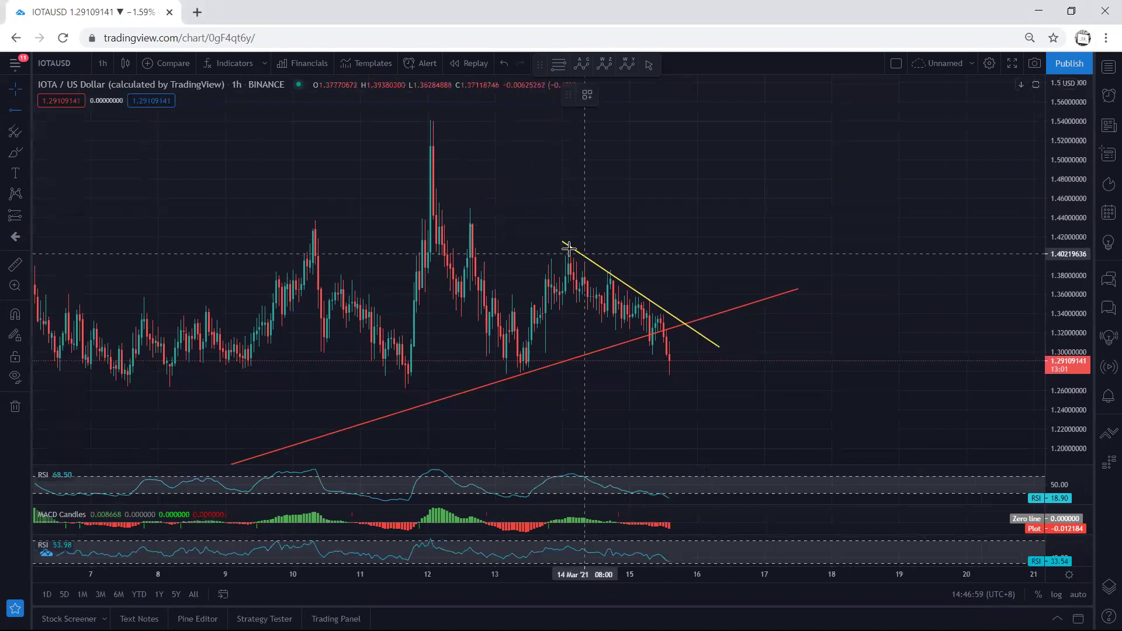
click(537, 241)
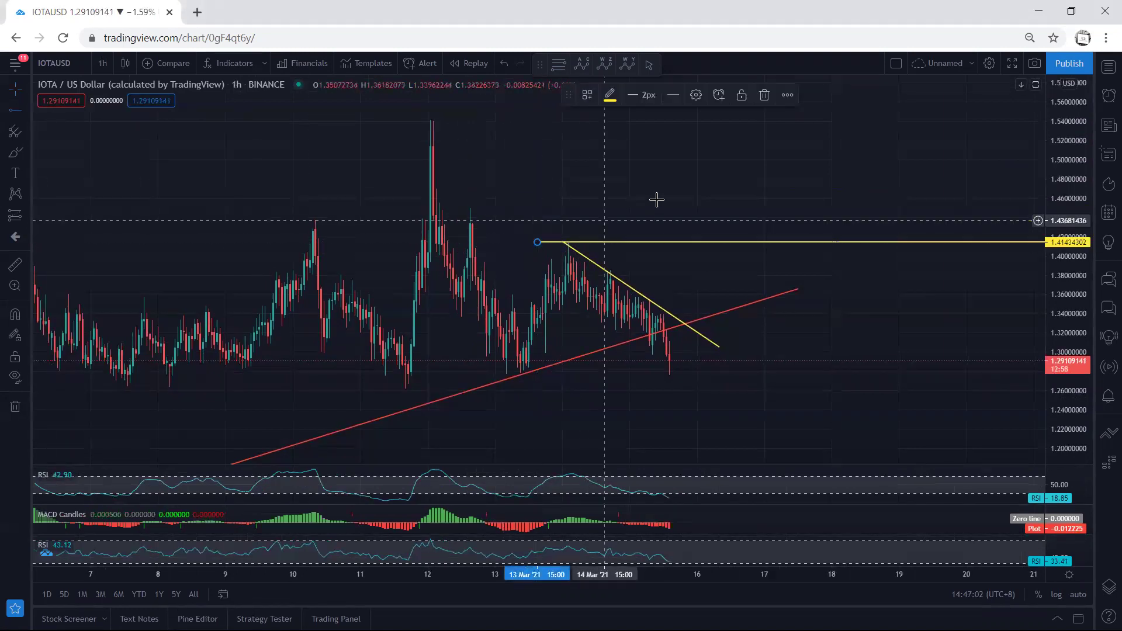
Set the new horizontal ray's price coordinate to 1.42
double_click(674, 242)
click(558, 227)
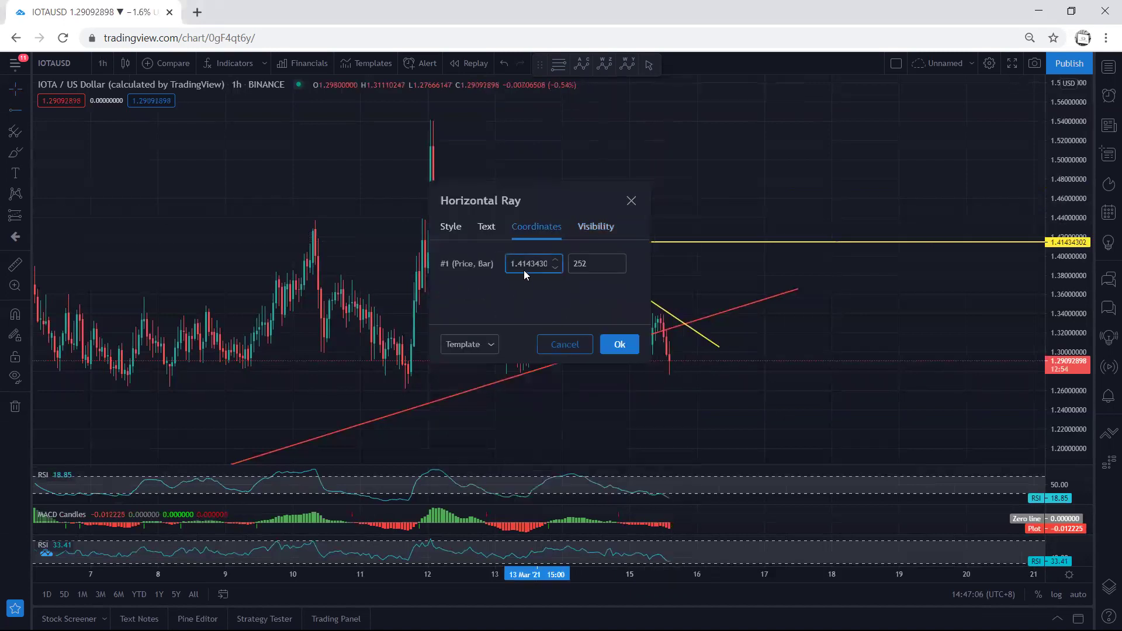
key(BackSpace)
key(BackSpace)
key(BackSpace)
key(BackSpace)
key(BackSpace)
key(BackSpace)
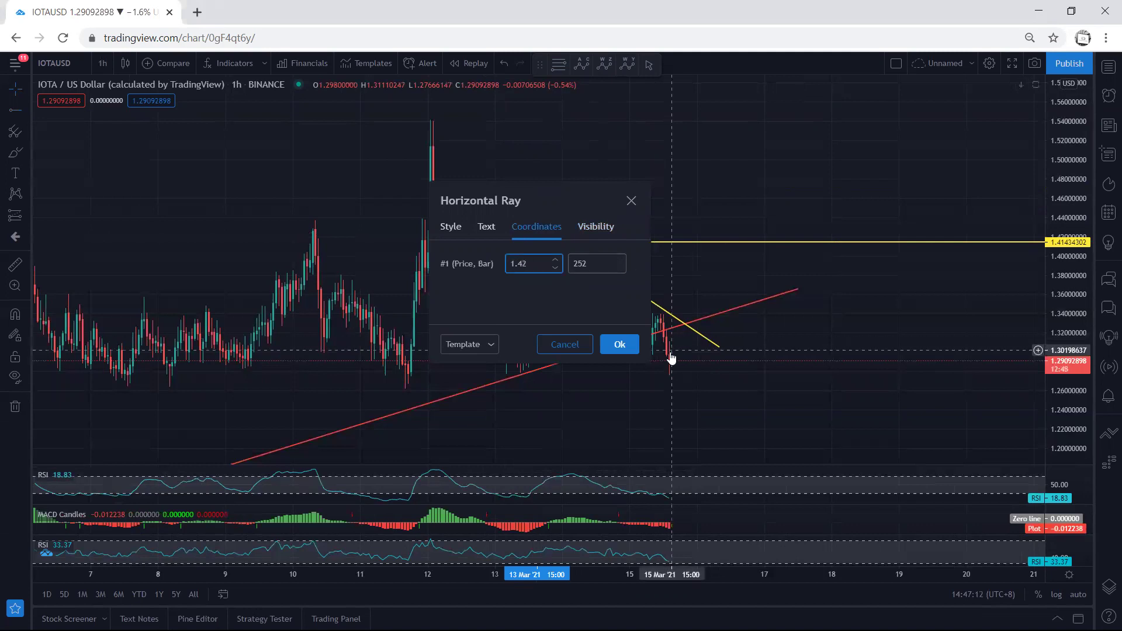
click(619, 344)
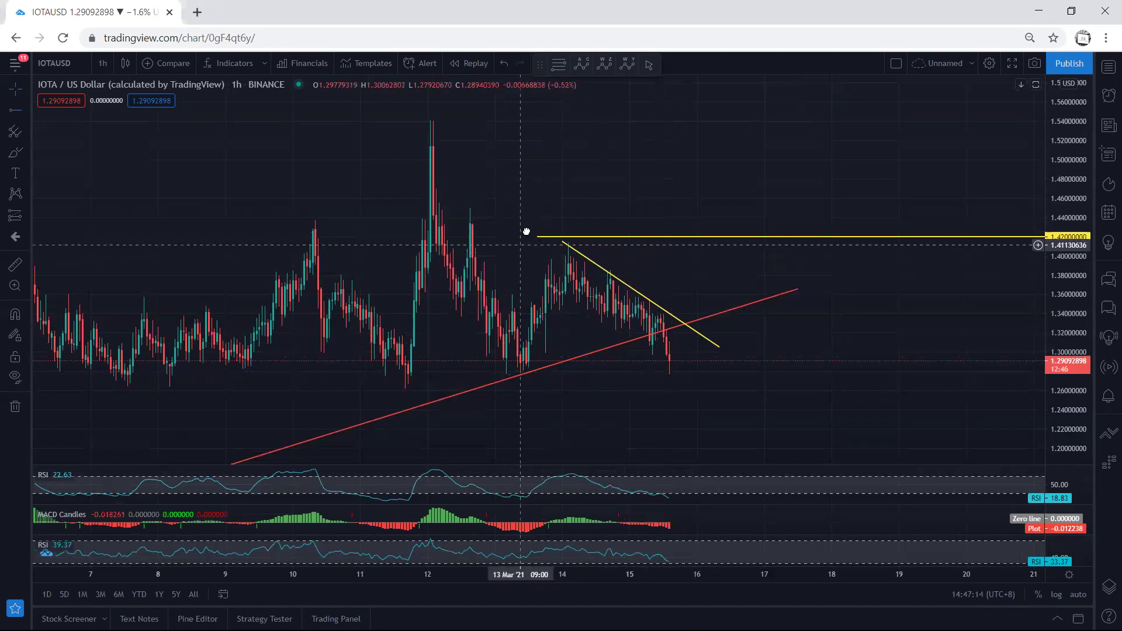
Sketch a projected rebound through the trend line crossing to the 1.42 ray, underline the 14 March high, and erase the marks
drag(526, 230, 545, 220)
drag(543, 150, 546, 153)
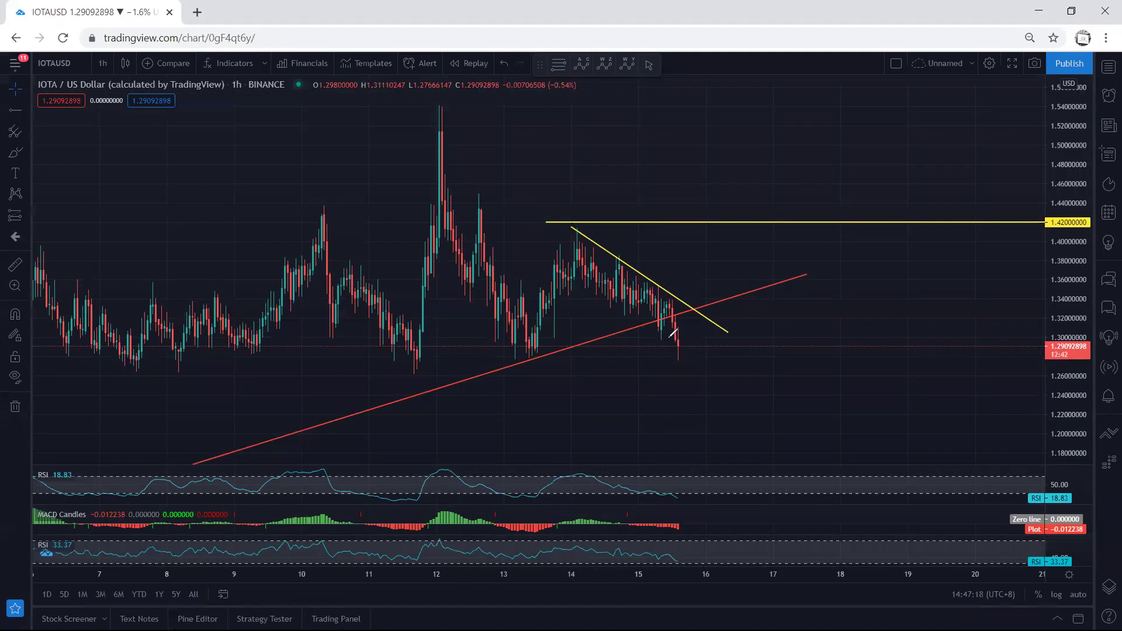
mouse_move(668, 342)
mouse_down()
mouse_move(731, 293)
mouse_move(737, 211)
mouse_move(742, 223)
mouse_up()
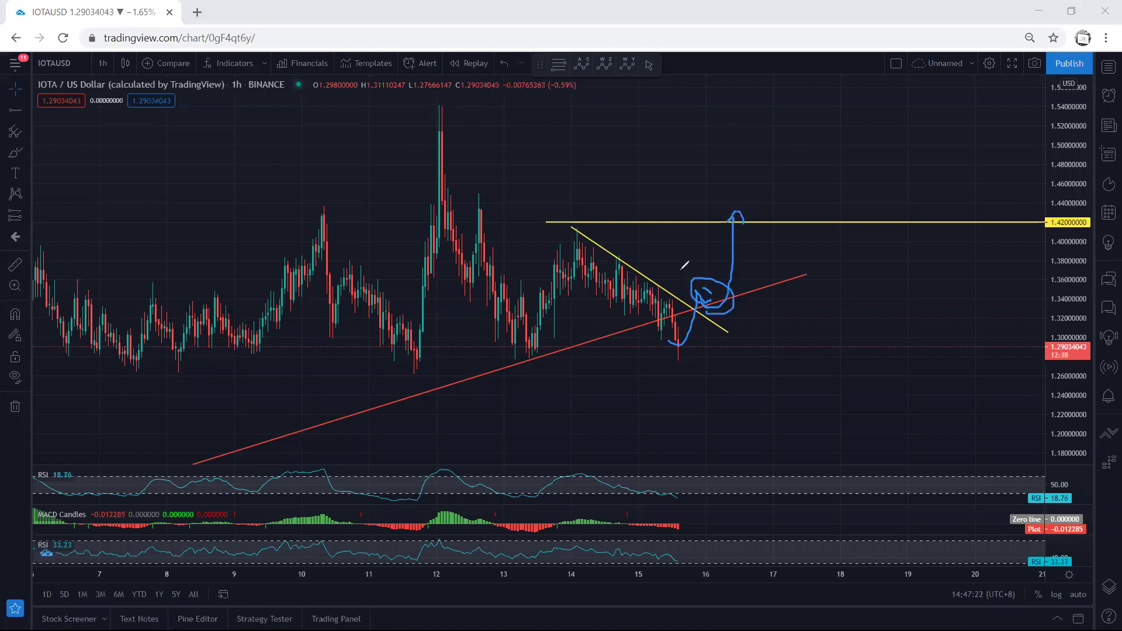
drag(564, 226, 595, 224)
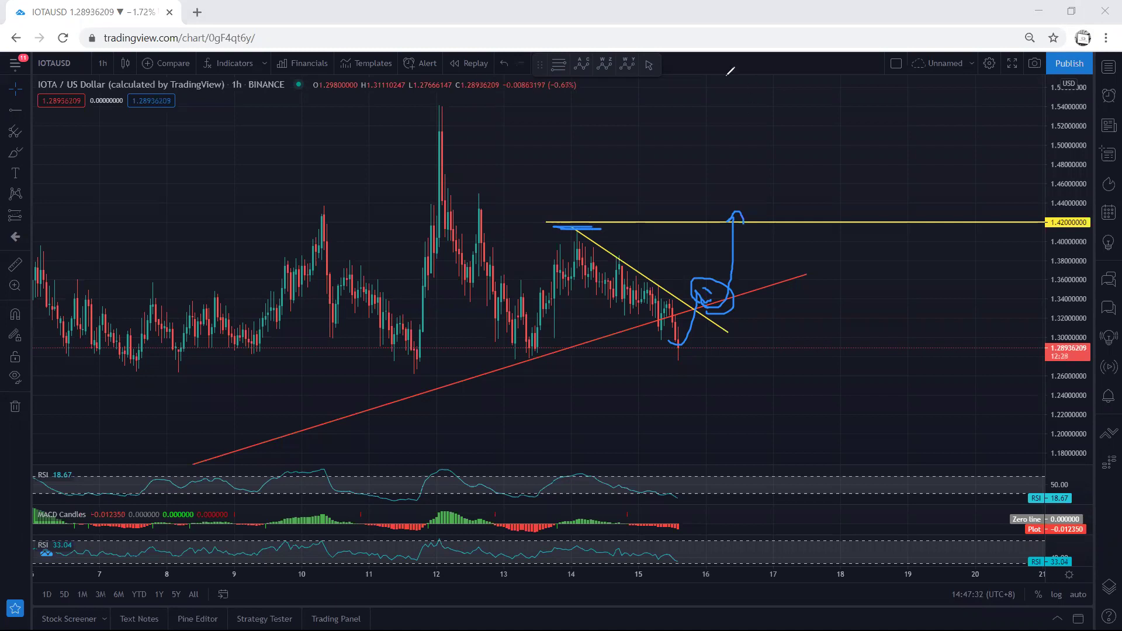
key(e)
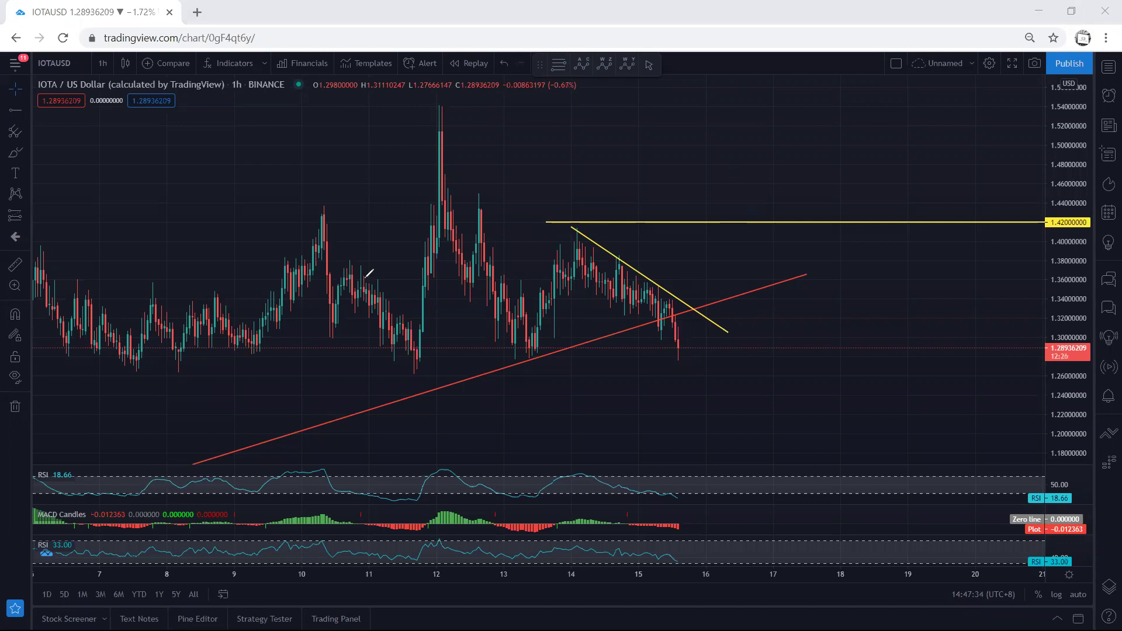
Trace the 10 to 12 March drop and rebound freehand, and circle the area above the trend line crossing below 1.42
mouse_move(326, 216)
mouse_down()
mouse_move(418, 351)
mouse_move(465, 162)
mouse_up()
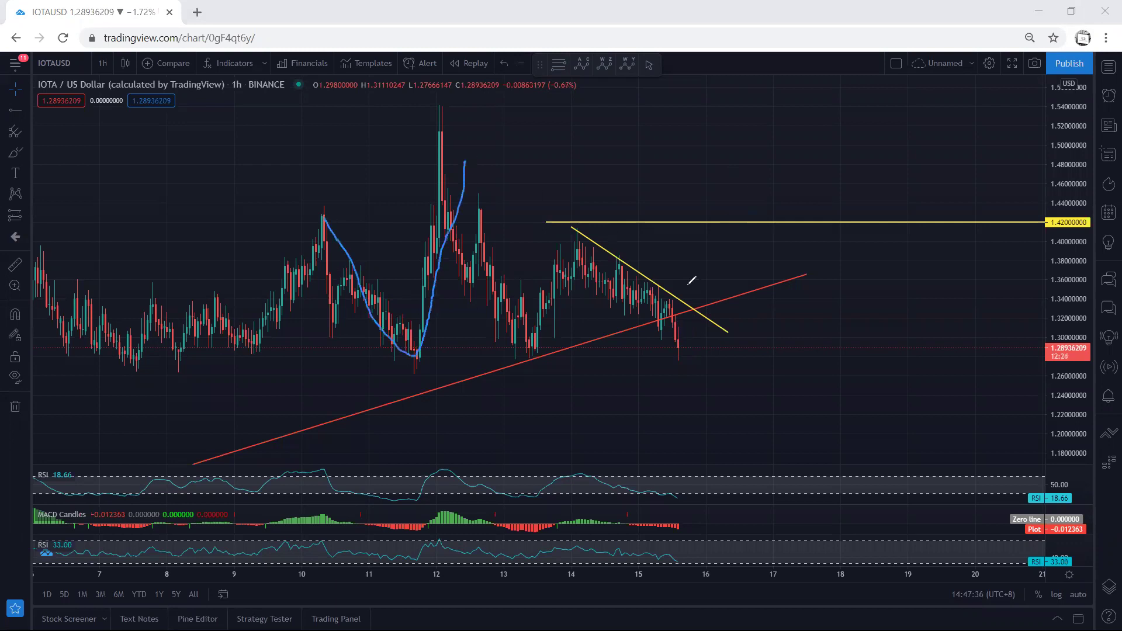
mouse_move(694, 305)
mouse_down()
mouse_move(706, 229)
mouse_move(673, 257)
mouse_move(700, 297)
mouse_up()
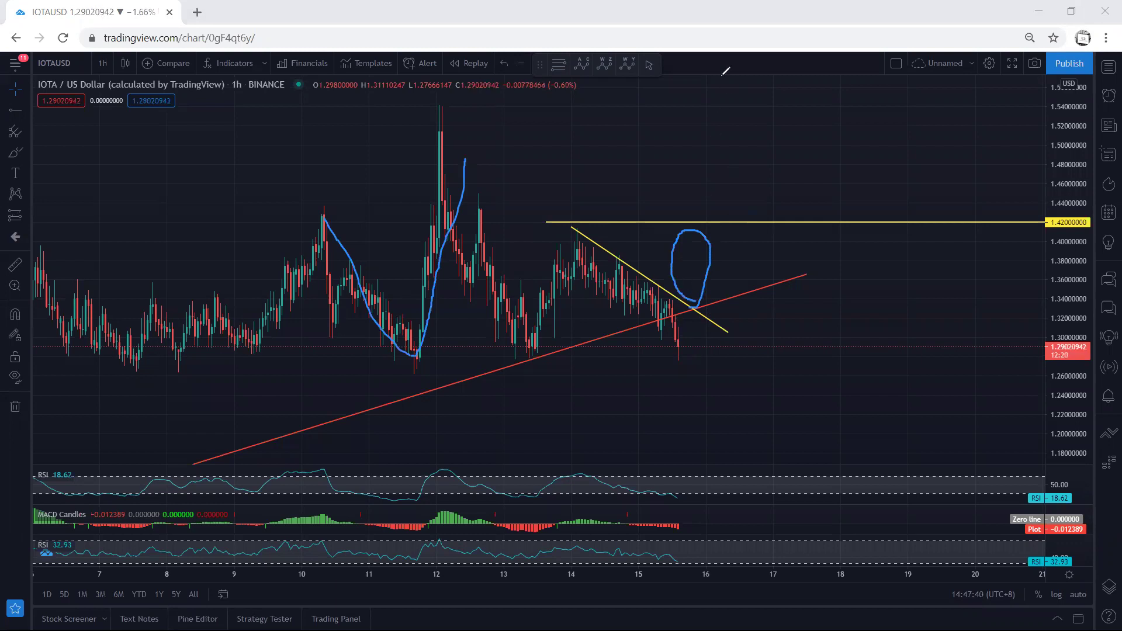
Replace the freehand marks with a rebound arrow passing 1.42 and a short line at the 14 March high, and clear them again
key(ctrl+z)
key(ctrl+z)
mouse_move(672, 336)
mouse_down()
mouse_move(713, 177)
mouse_move(704, 182)
mouse_up()
drag(566, 222, 568, 224)
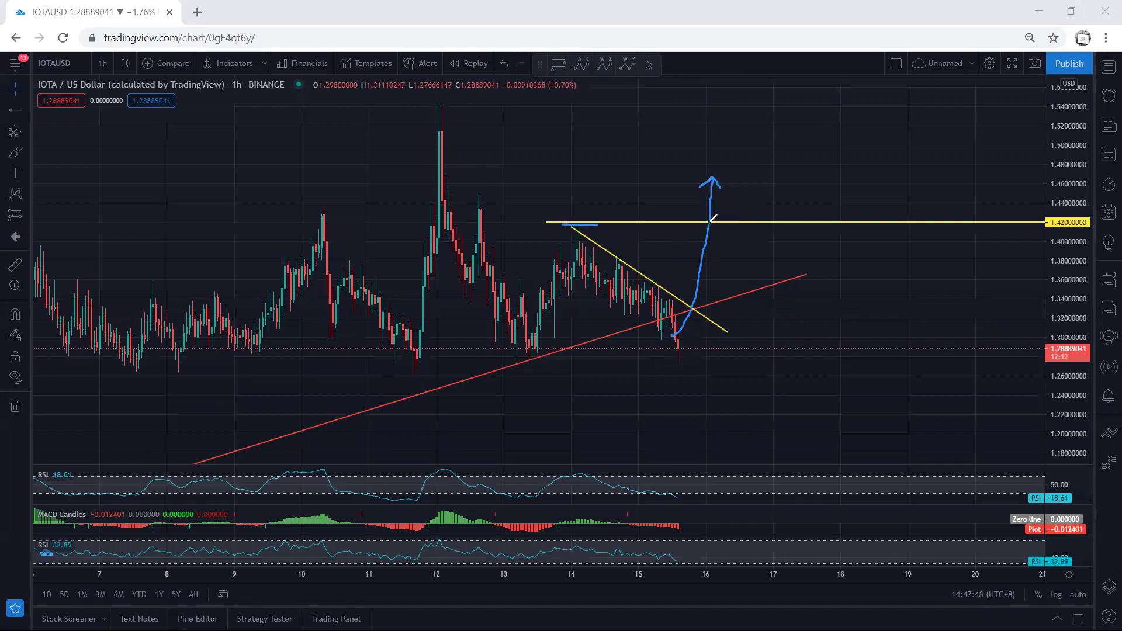
key(ctrl+z)
key(ctrl+z)
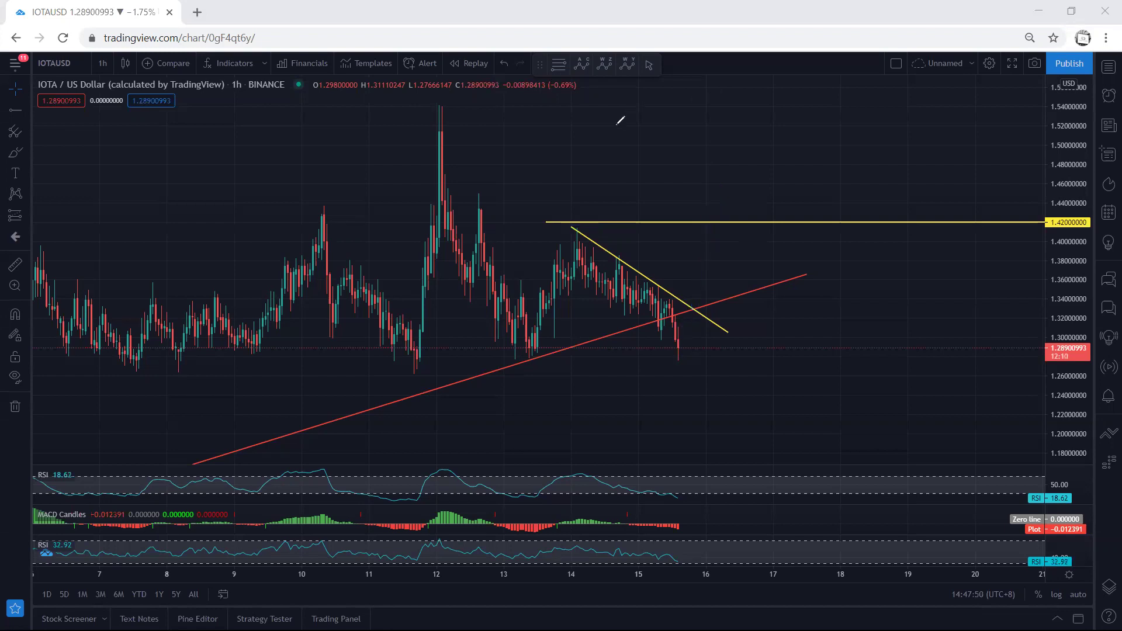
Sketch a brief rebound to the trend line crossing that falls to about 1.24, mark a level near 1.36, and erase the marks
drag(637, 281, 680, 281)
mouse_move(680, 341)
mouse_down()
mouse_move(689, 273)
mouse_move(713, 389)
mouse_up()
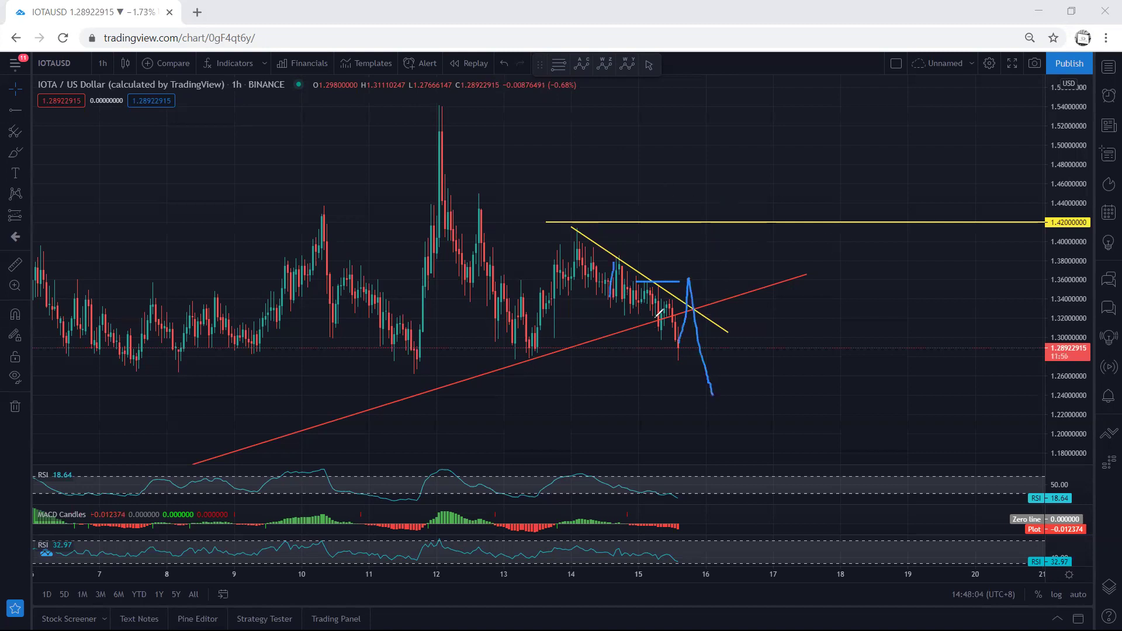
drag(617, 258, 676, 274)
drag(665, 333, 602, 301)
key(ctrl+z)
key(ctrl+z)
key(ctrl+z)
key(ctrl+z)
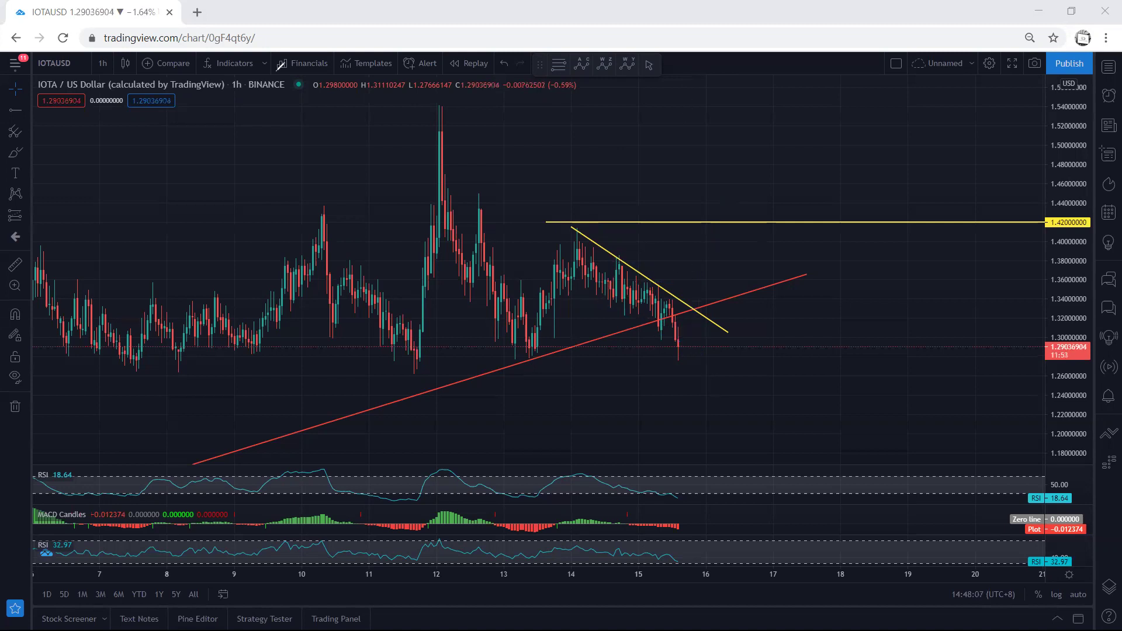
Switch the chart to the 15-minute interval and auto-fit the price scale around the descending trend line
click(103, 63)
click(123, 180)
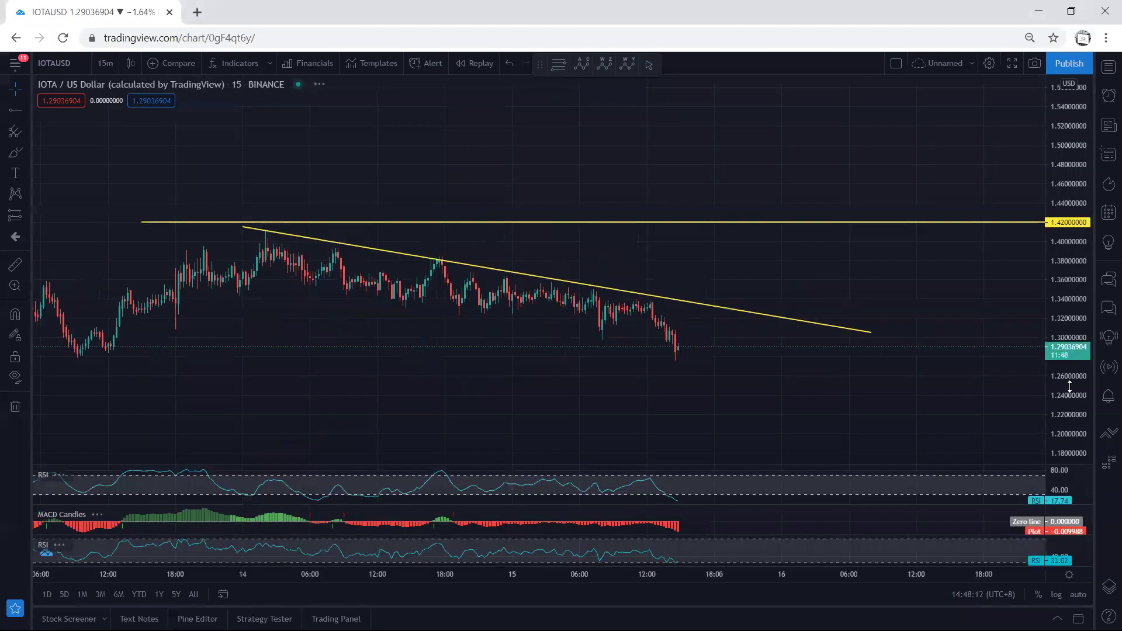
double_click(1068, 388)
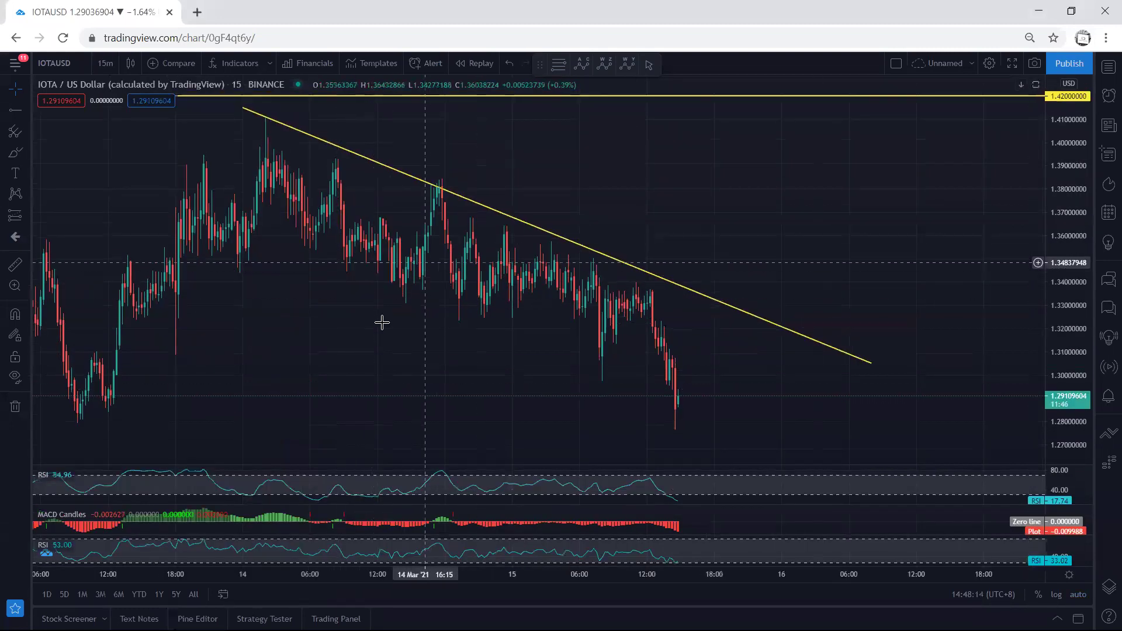
drag(383, 339, 432, 356)
Sketch a rebound to the descending trend line and a drop to about 1.27, with horizontal marks at about 1.34 and 1.364
key(alt+t)
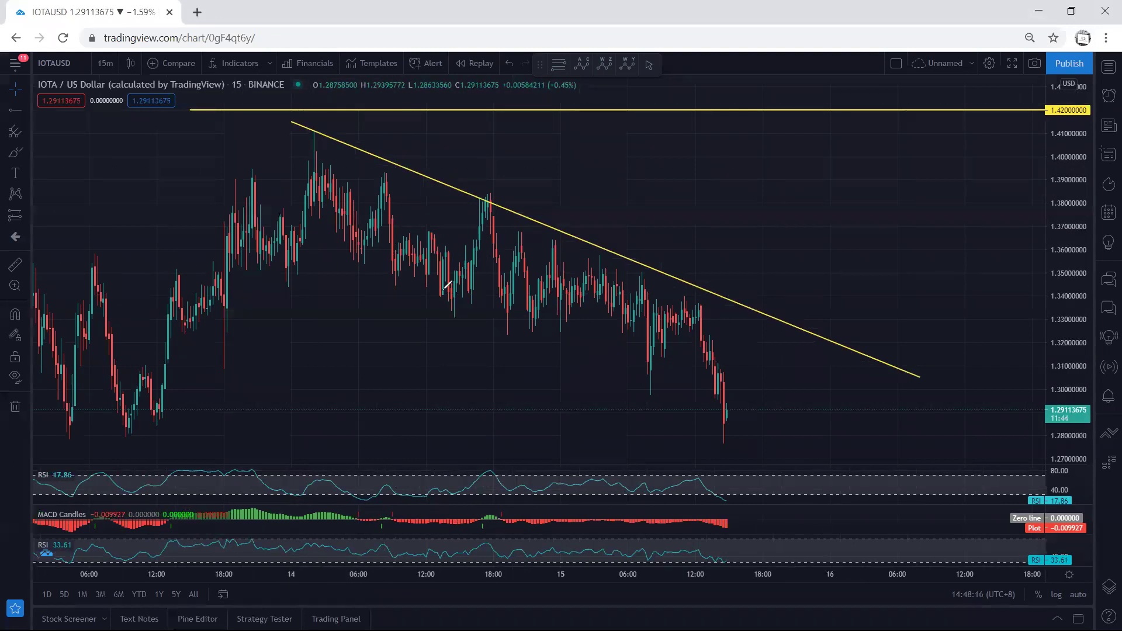
drag(448, 299, 494, 194)
mouse_move(718, 426)
mouse_down()
mouse_move(783, 320)
mouse_move(832, 440)
mouse_up()
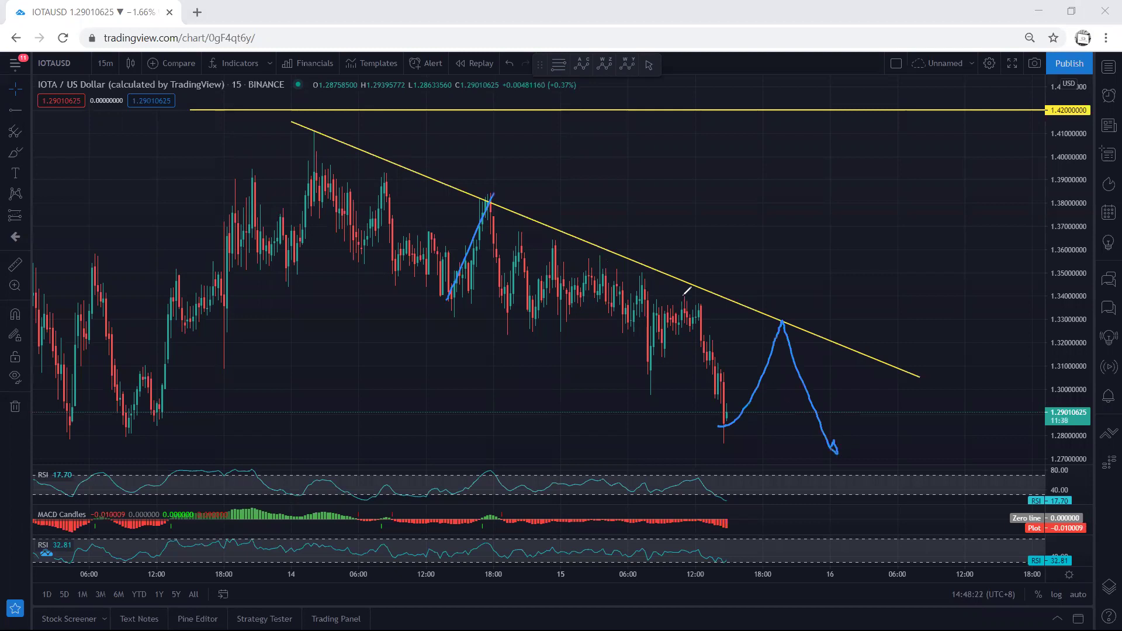
drag(656, 297, 750, 296)
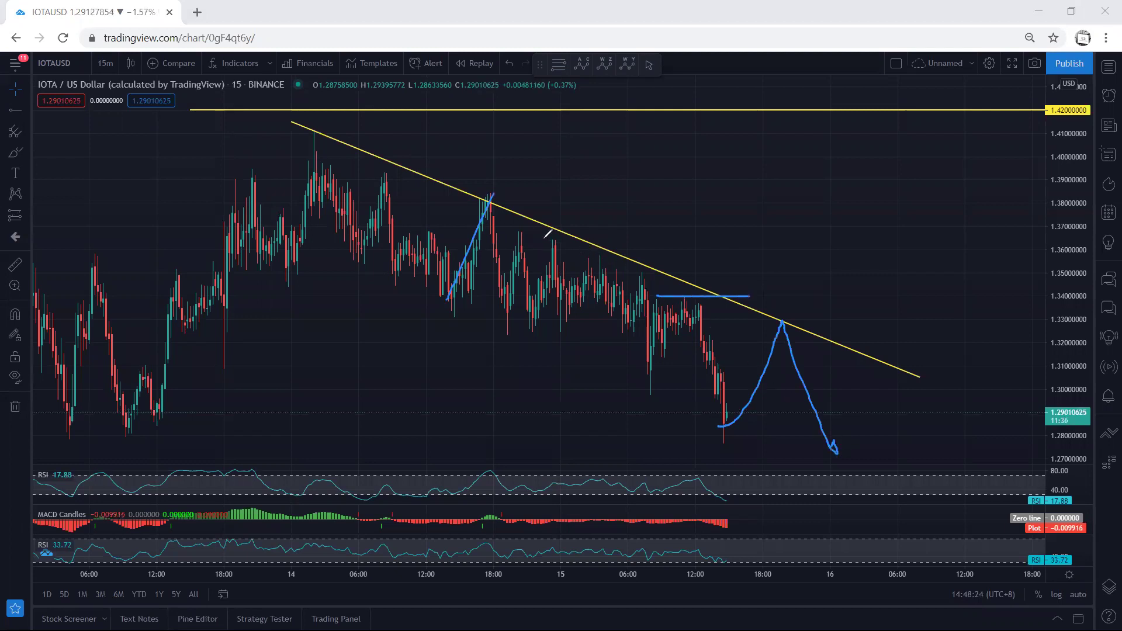
drag(546, 240, 799, 243)
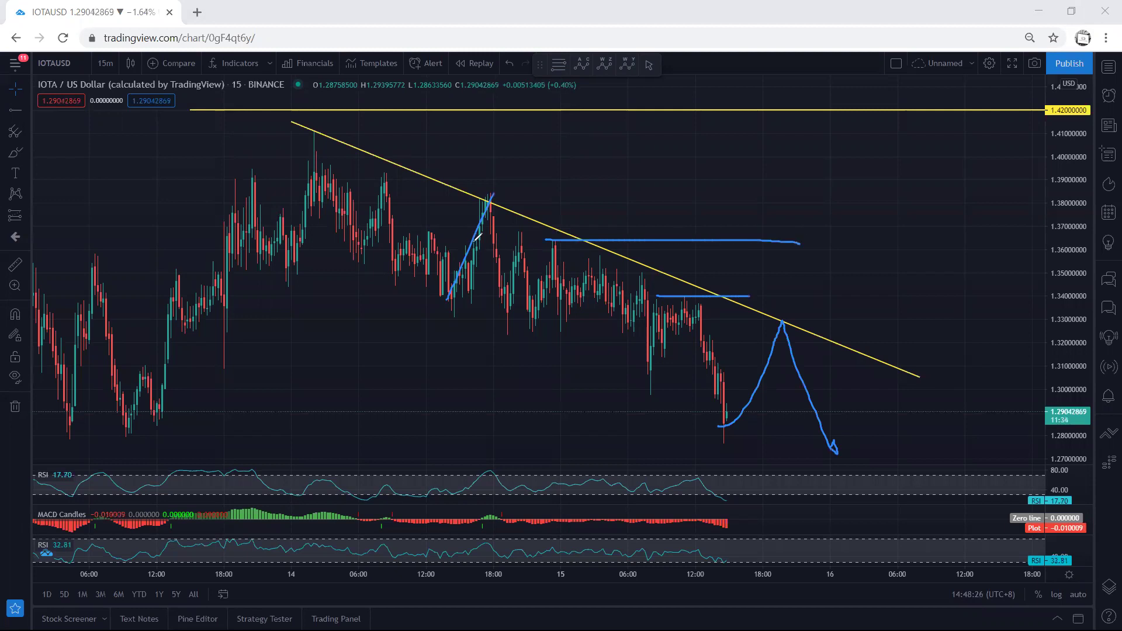
Clear the sketches, mark a horizontal level at about 1.368 through the trend line, and erase it
key(e)
drag(508, 232, 755, 235)
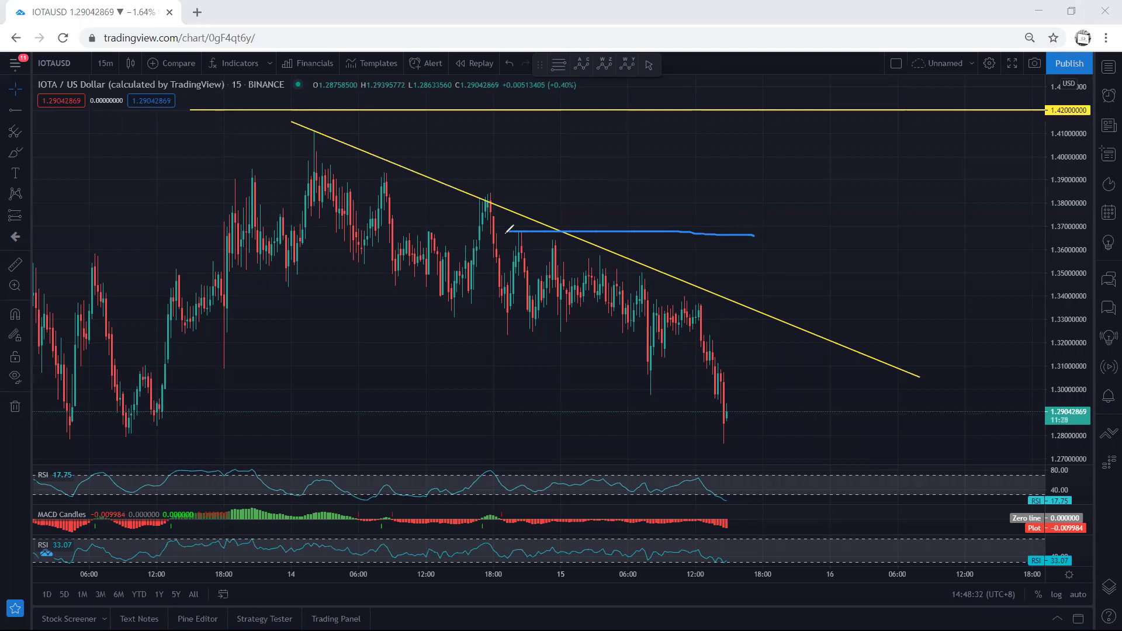
key(ctrl+z)
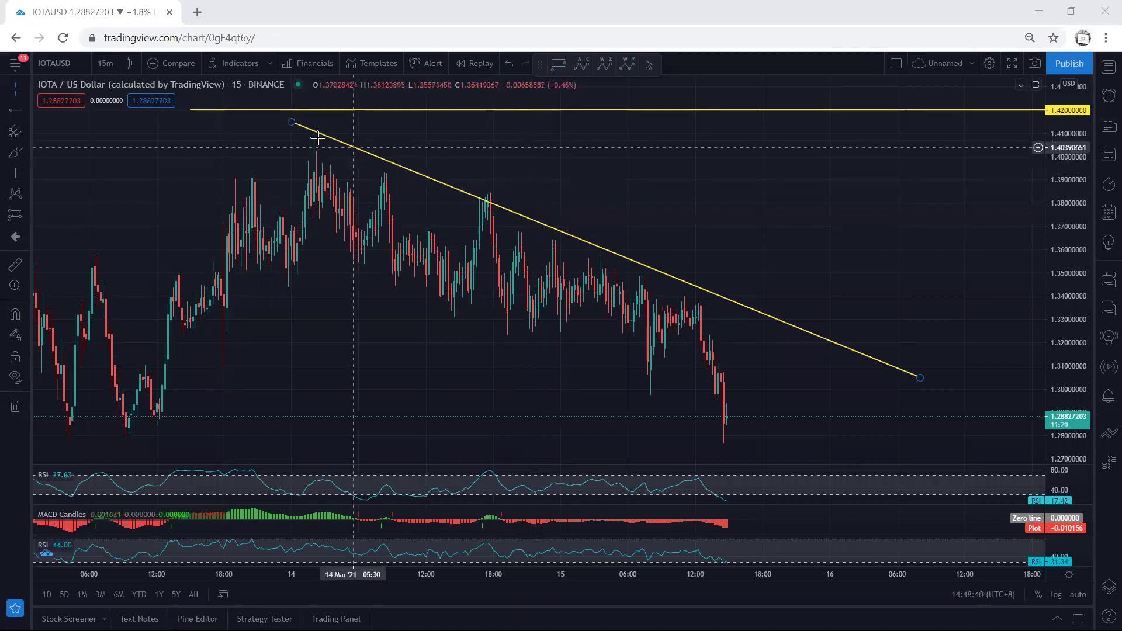
Return the chart to the 1-hour interval and compress the price scale to show the 12 March peak and both trend lines
drag(308, 125, 320, 150)
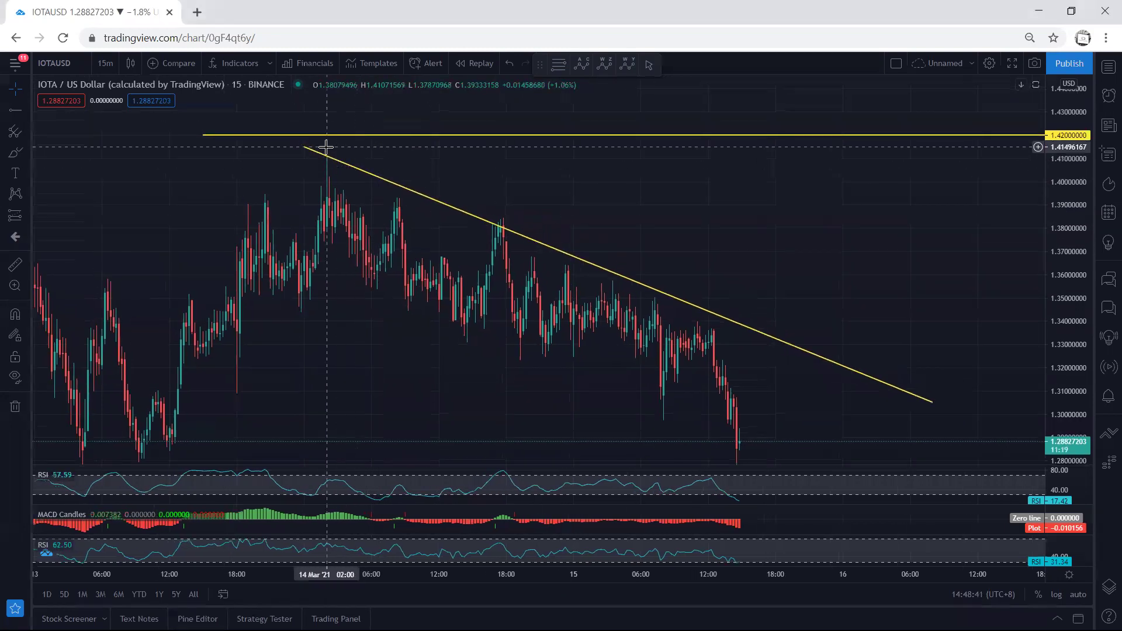
click(106, 63)
click(178, 258)
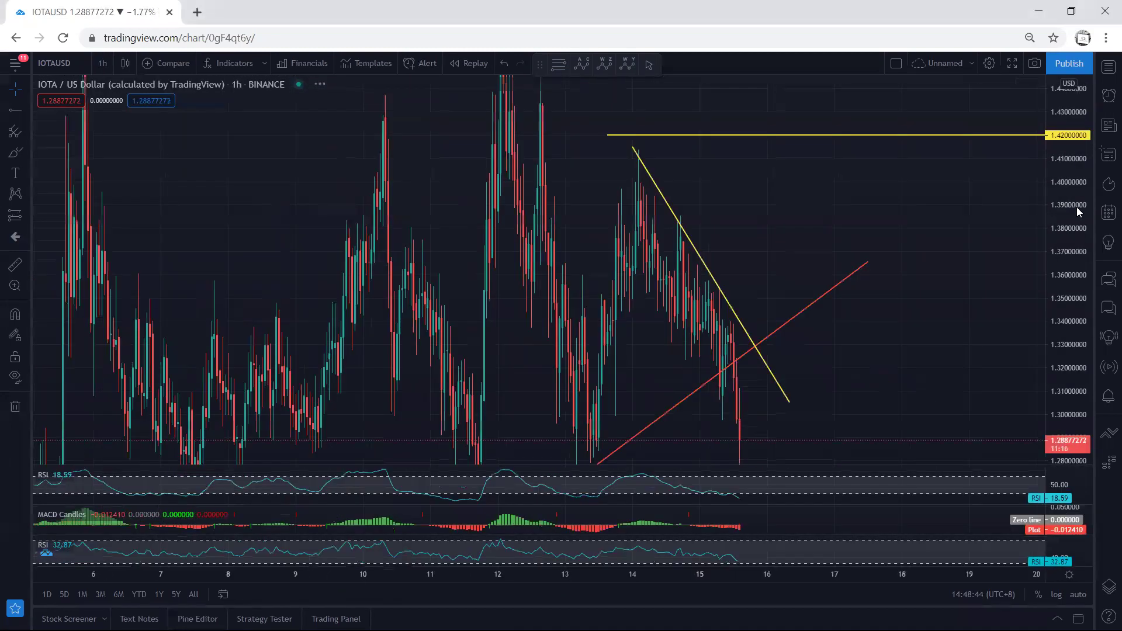
drag(1076, 211, 1052, 391)
drag(900, 396, 834, 385)
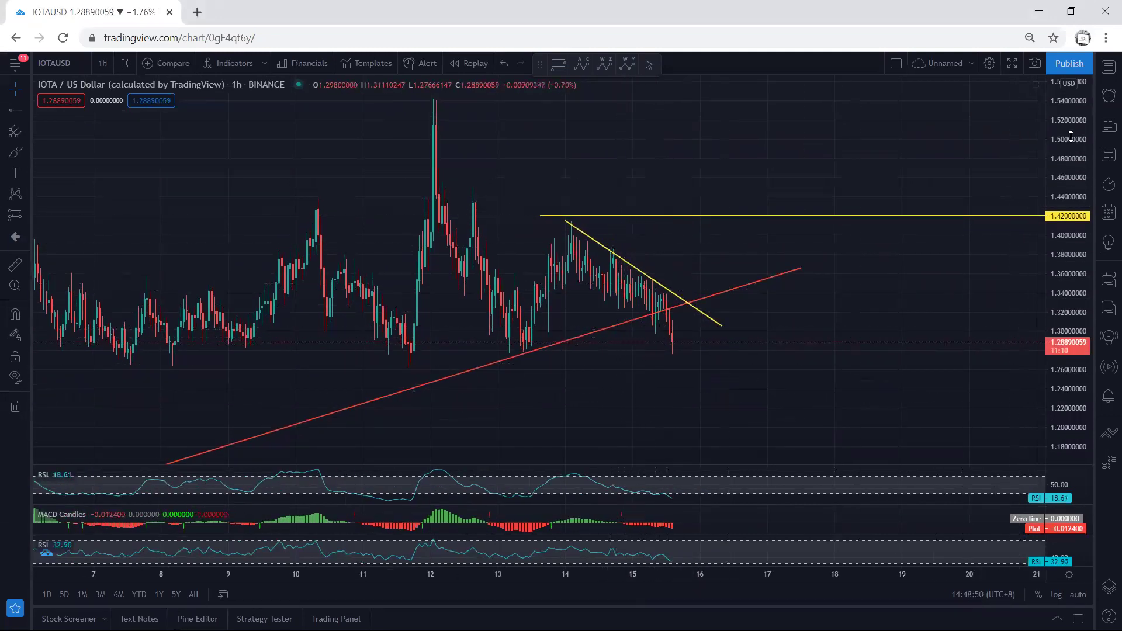
drag(1070, 134, 1065, 152)
drag(664, 161, 660, 172)
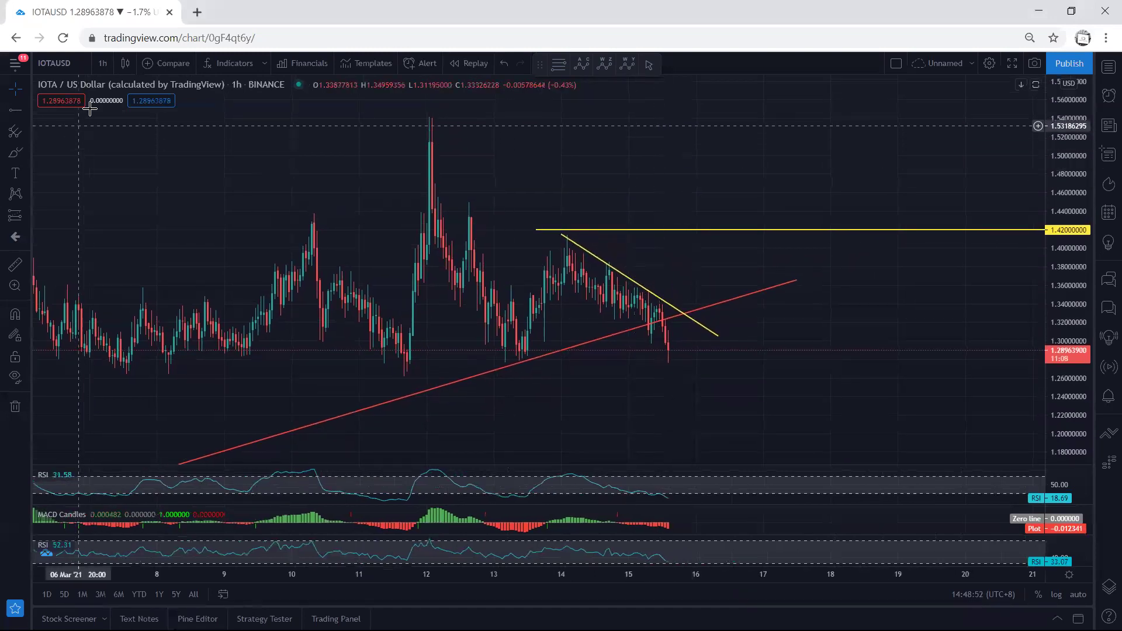
Switch the chart to the 4-hour interval and fit the price scale to show the whole ascending trend line
click(102, 63)
click(147, 315)
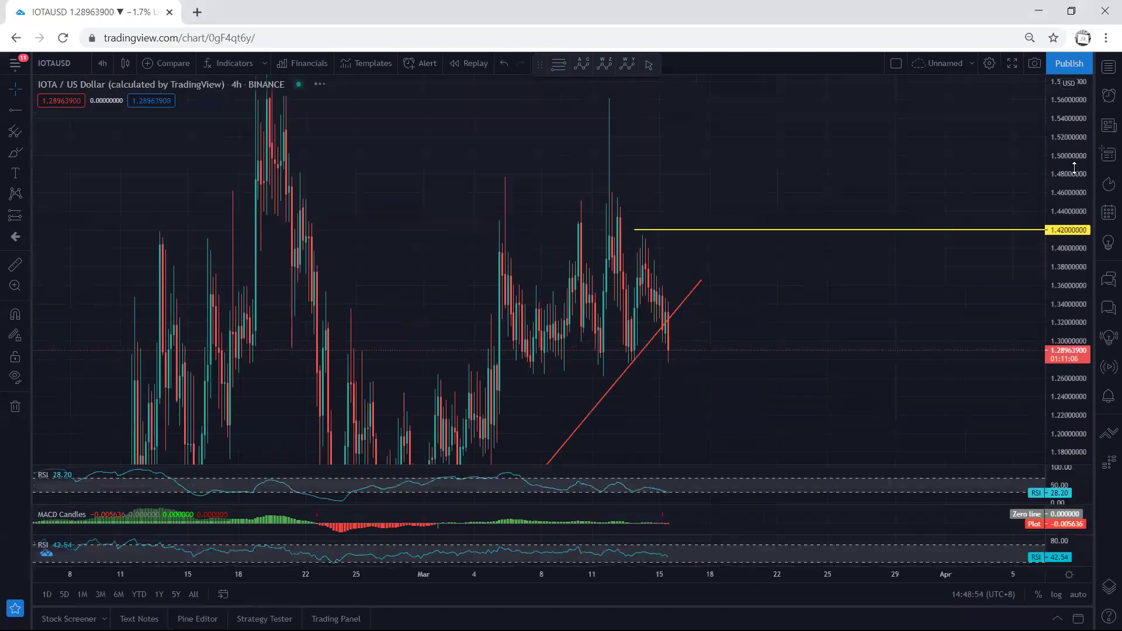
double_click(1073, 168)
drag(1079, 351, 1079, 324)
drag(890, 336, 909, 388)
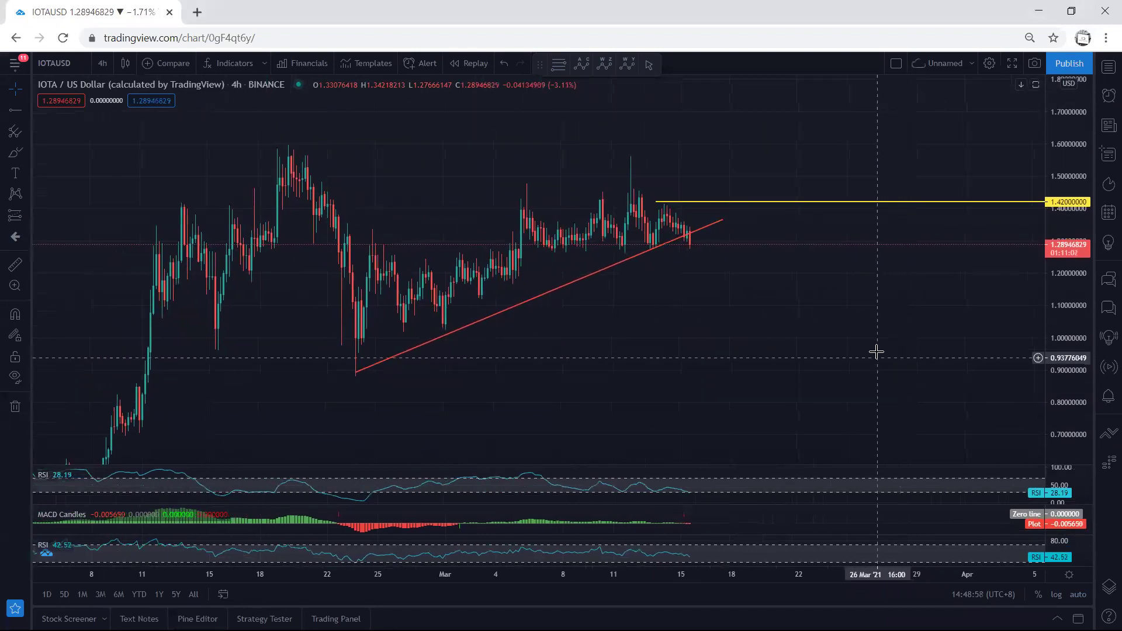